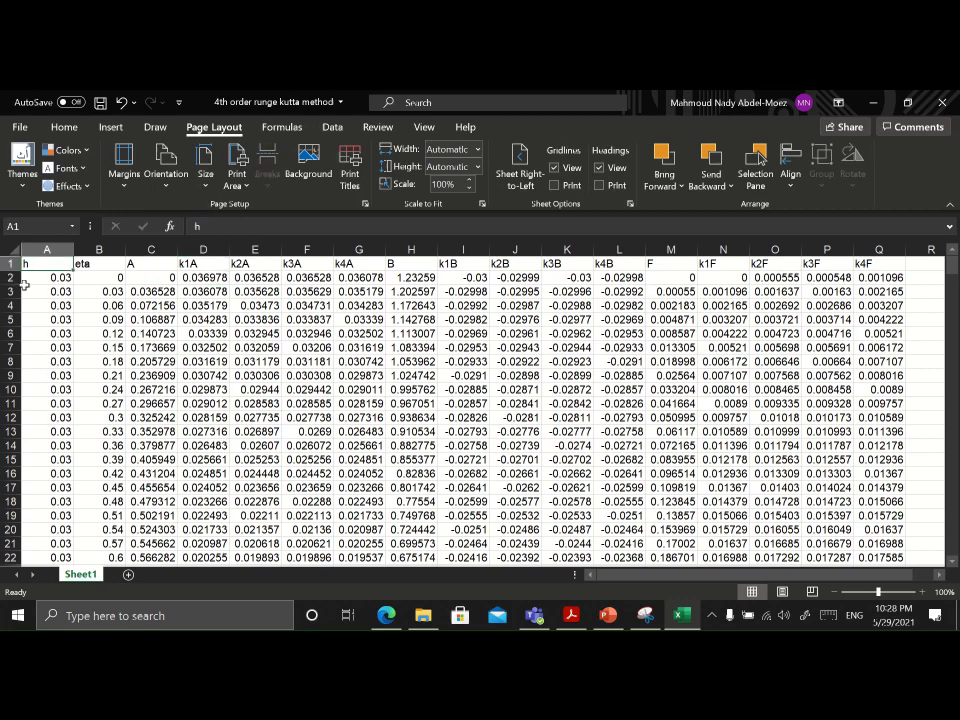
Step: Review the step size h column, checking its header and the first few values
click(31, 278)
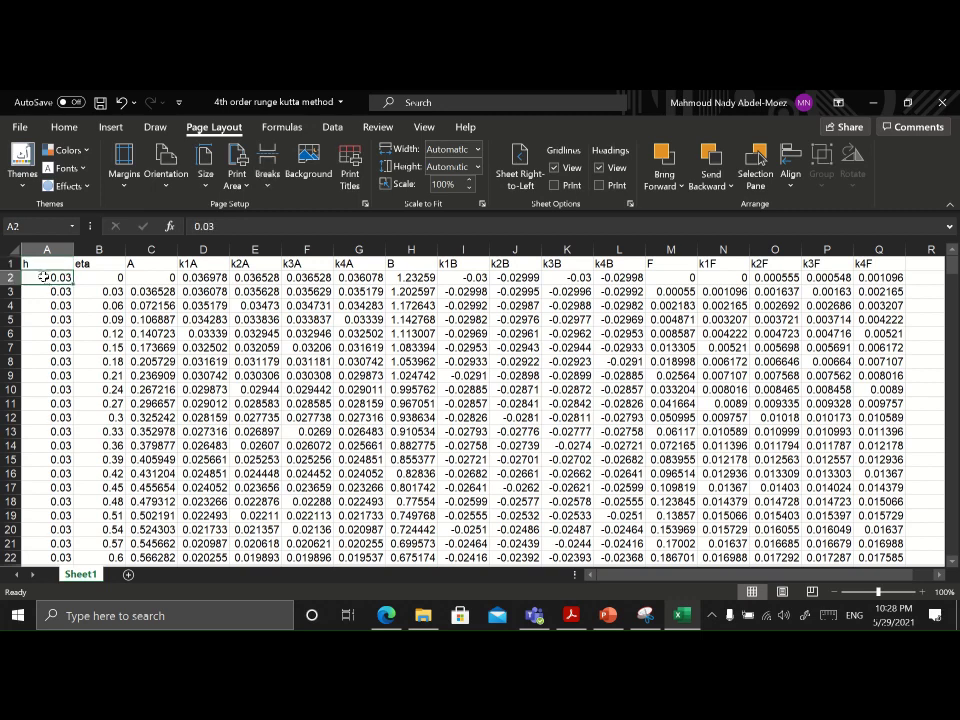
click(42, 260)
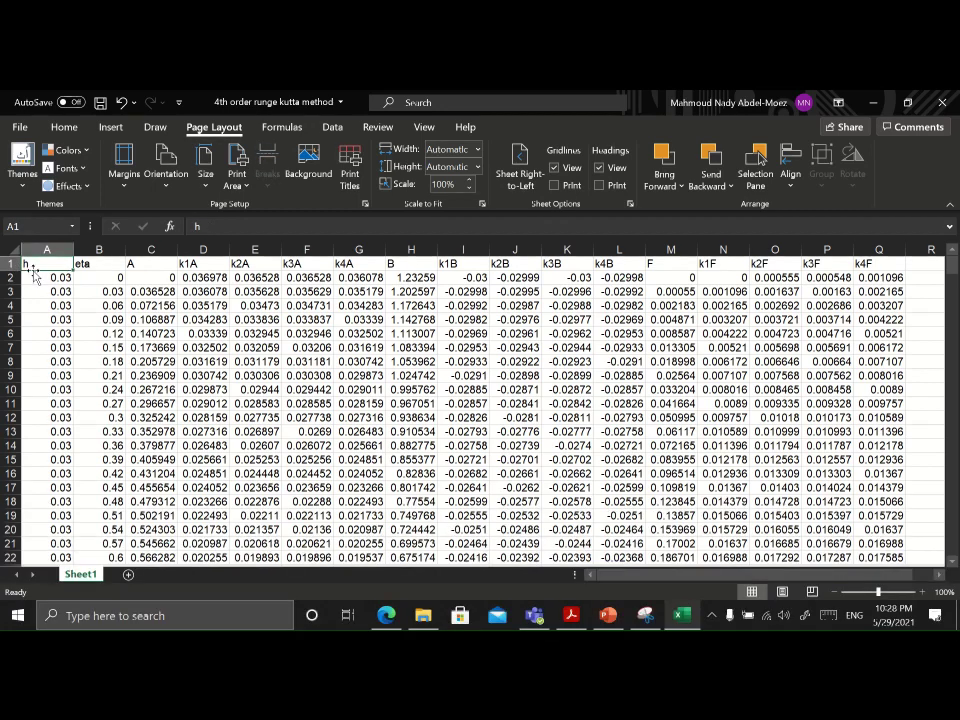
click(45, 280)
click(43, 292)
click(43, 305)
click(43, 319)
click(44, 292)
click(45, 278)
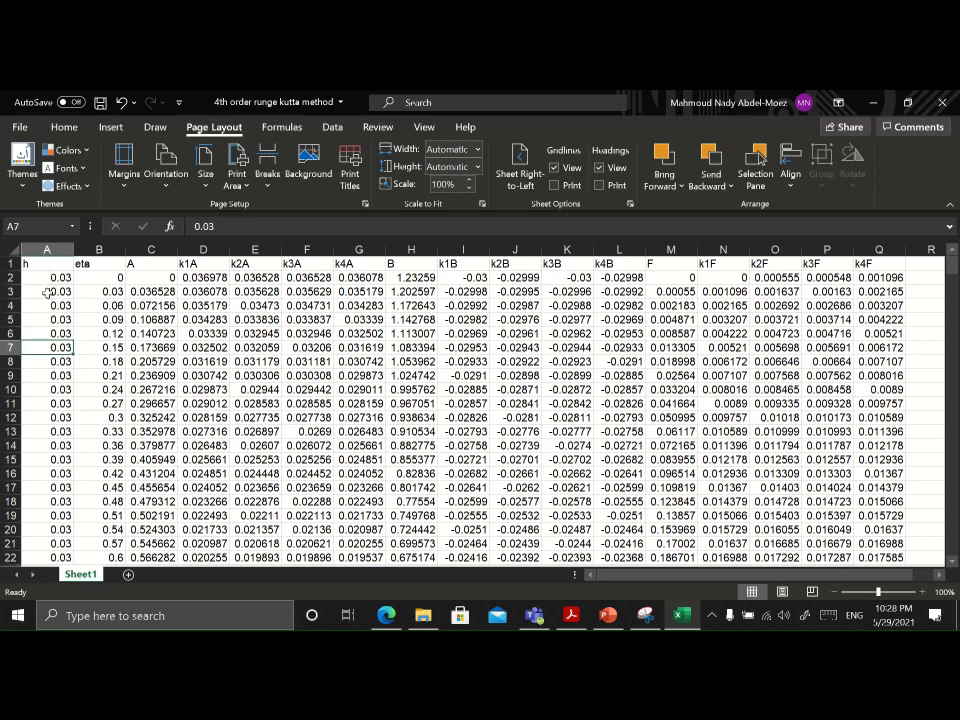
Step: Examine the eta column's starting value and the formulas that increment it by h in the rows below
click(98, 264)
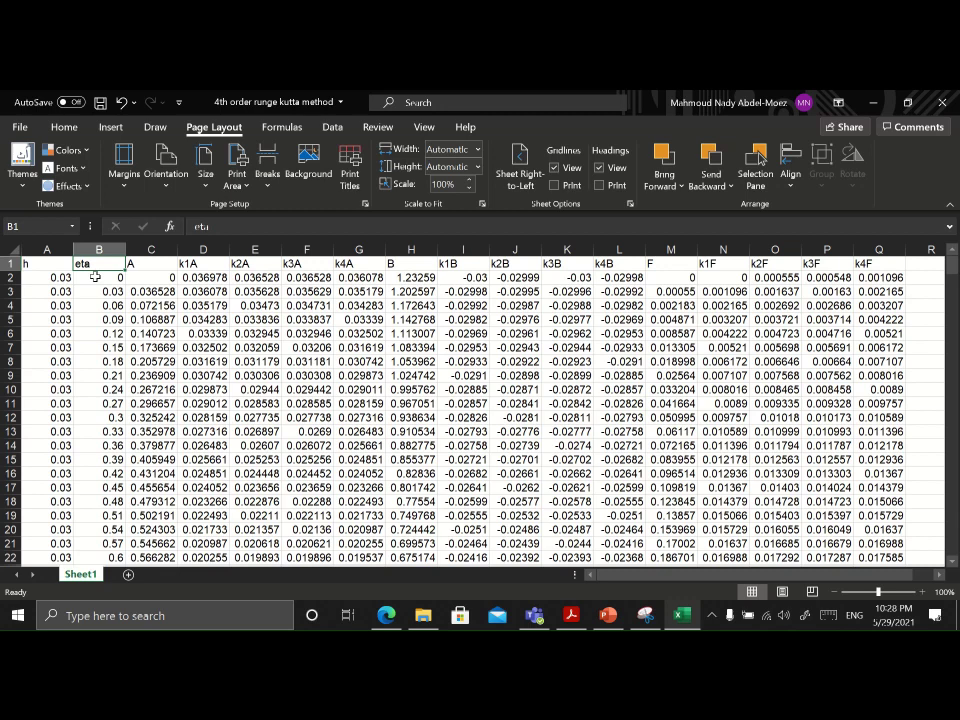
drag(100, 277, 108, 304)
click(94, 280)
scroll(100, 282, down, 2)
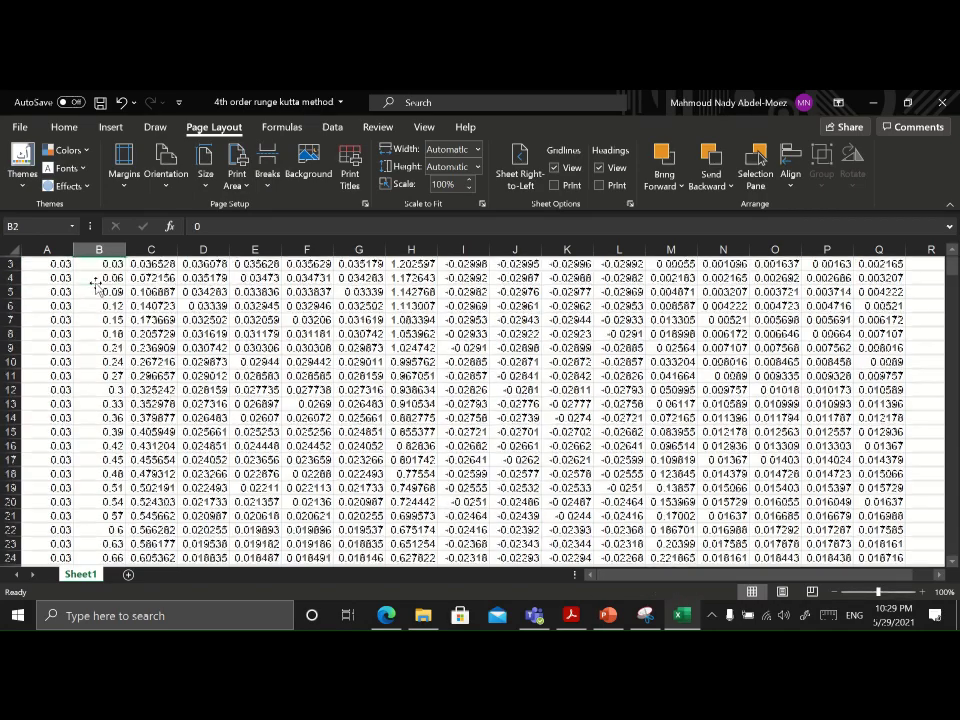
scroll(100, 285, up, 2)
click(101, 292)
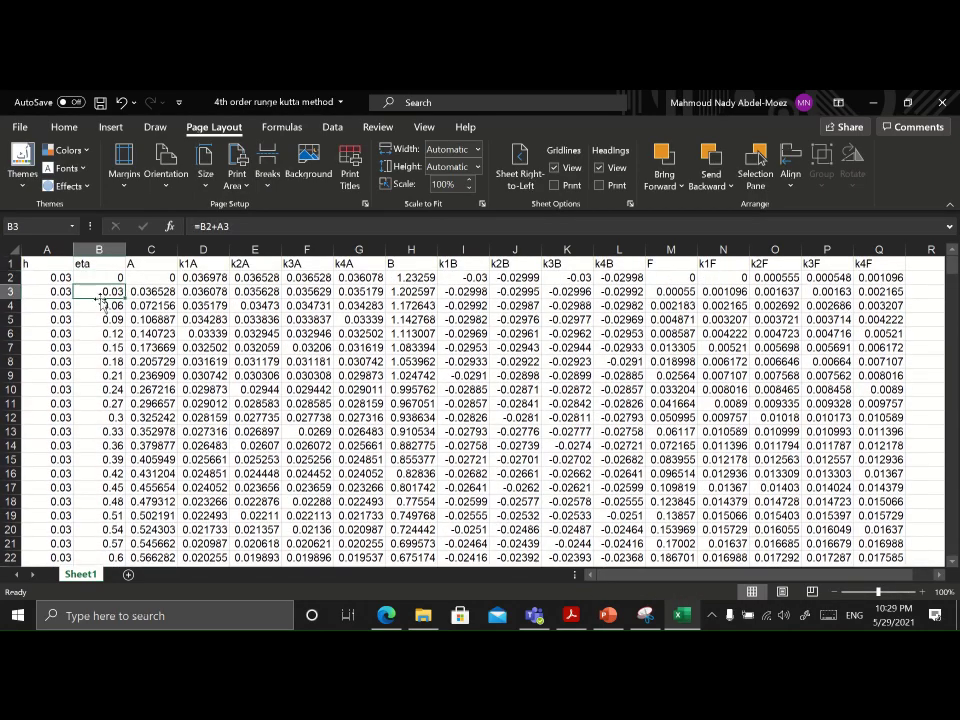
click(98, 306)
click(97, 320)
click(97, 334)
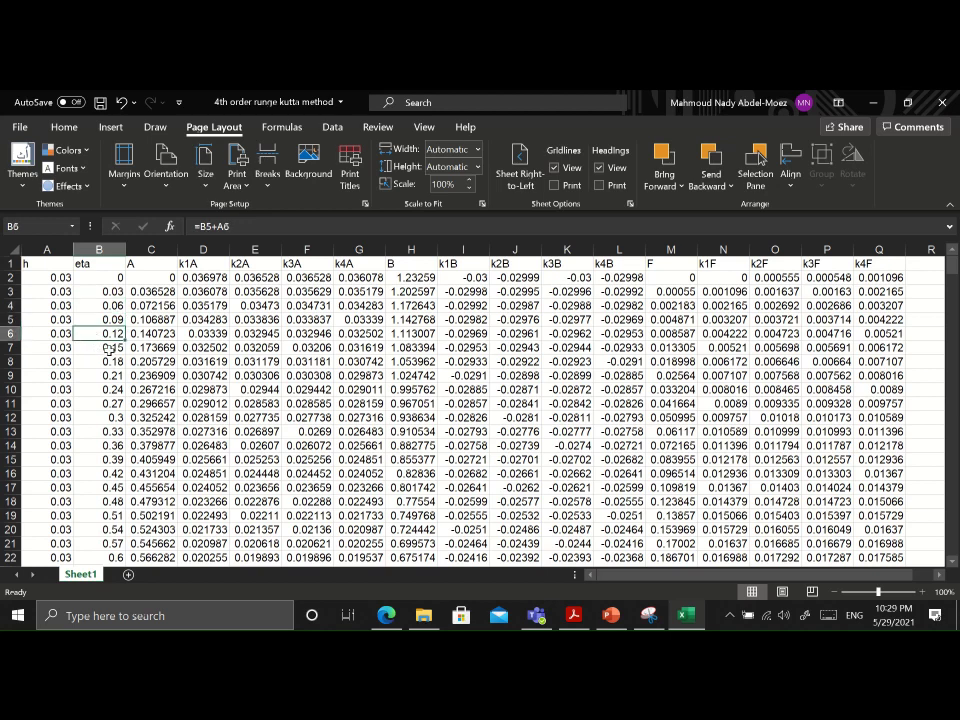
Step: Go through the headers for variable A and its coefficients k1A to k4A
click(146, 264)
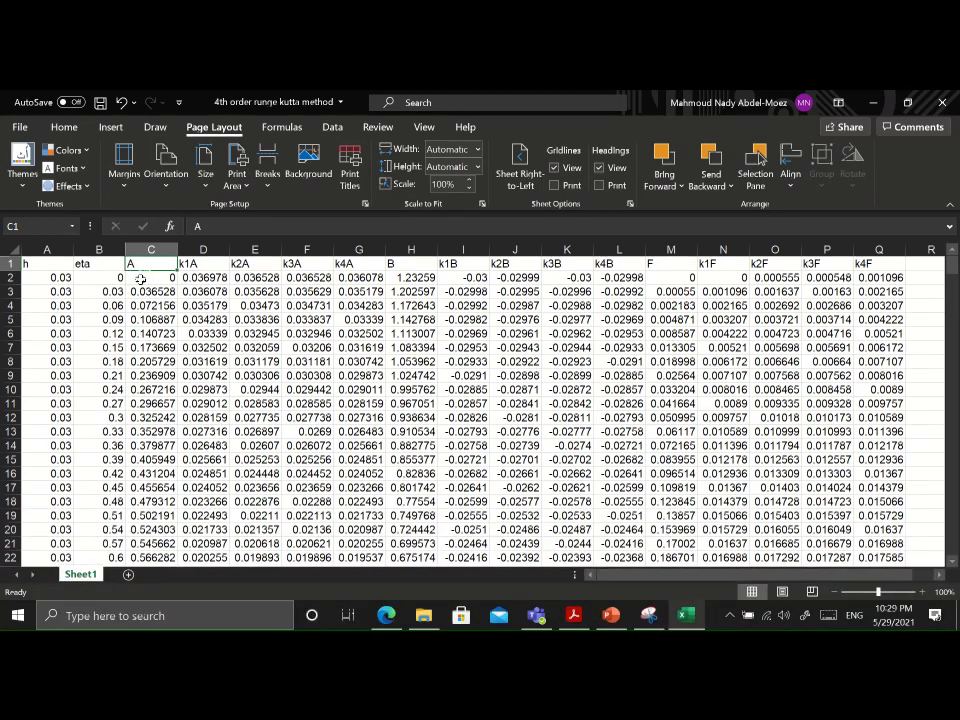
click(197, 264)
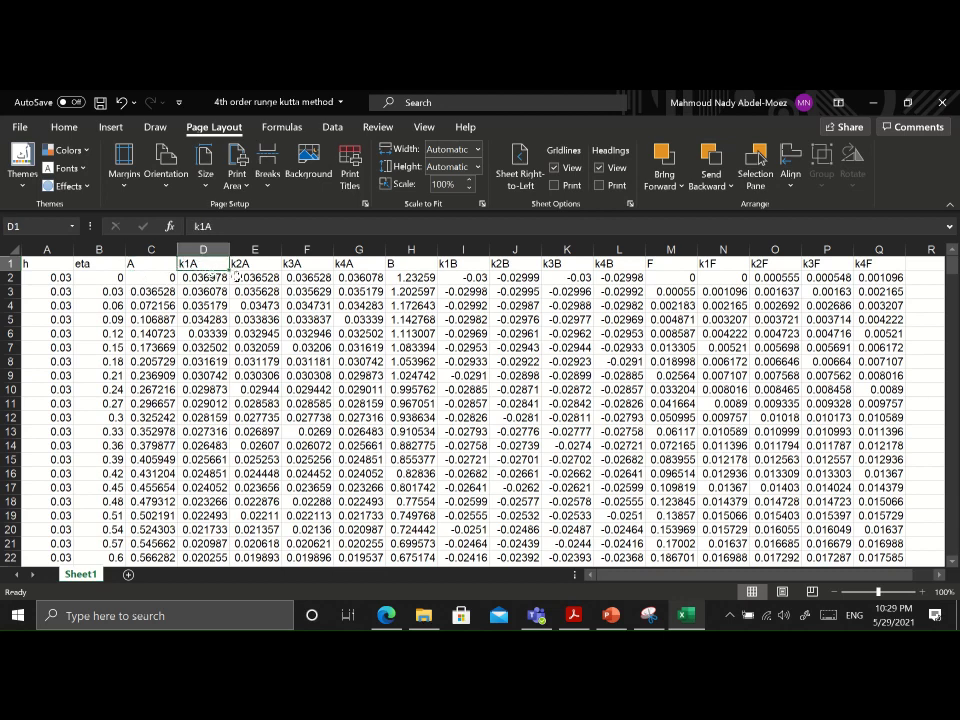
click(252, 264)
click(309, 264)
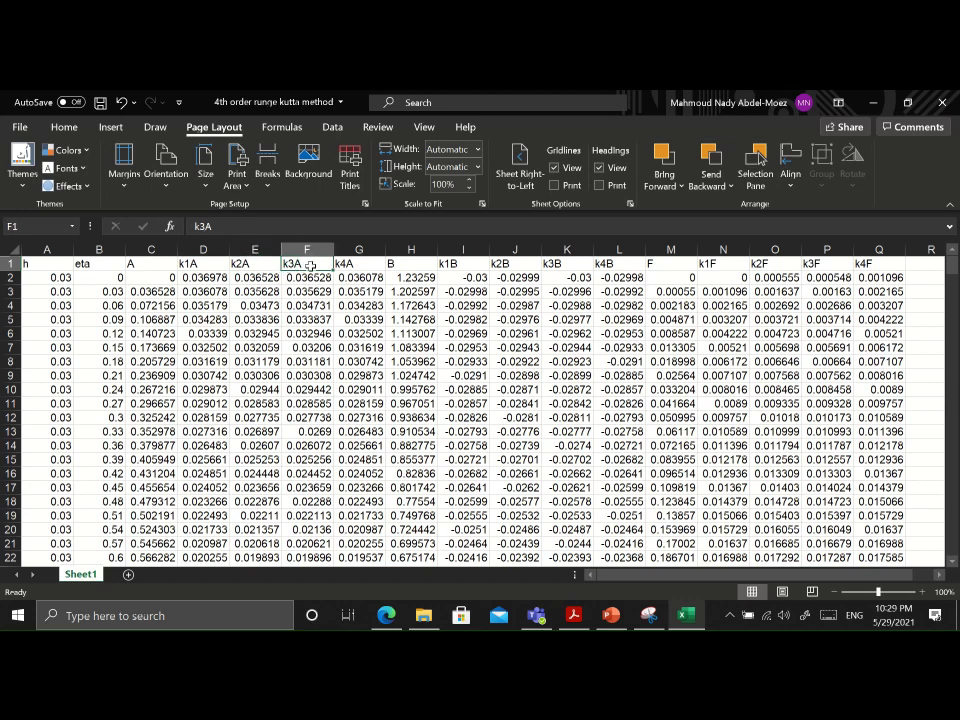
click(357, 264)
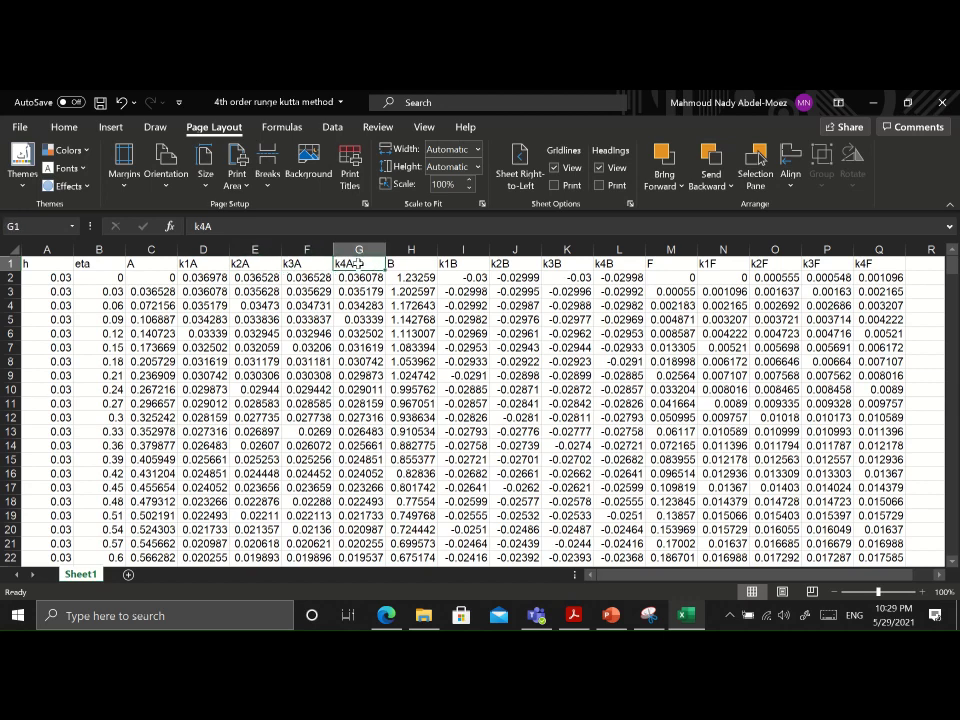
Step: Go through the headers for variable B and its coefficients k1B to k4B
click(411, 264)
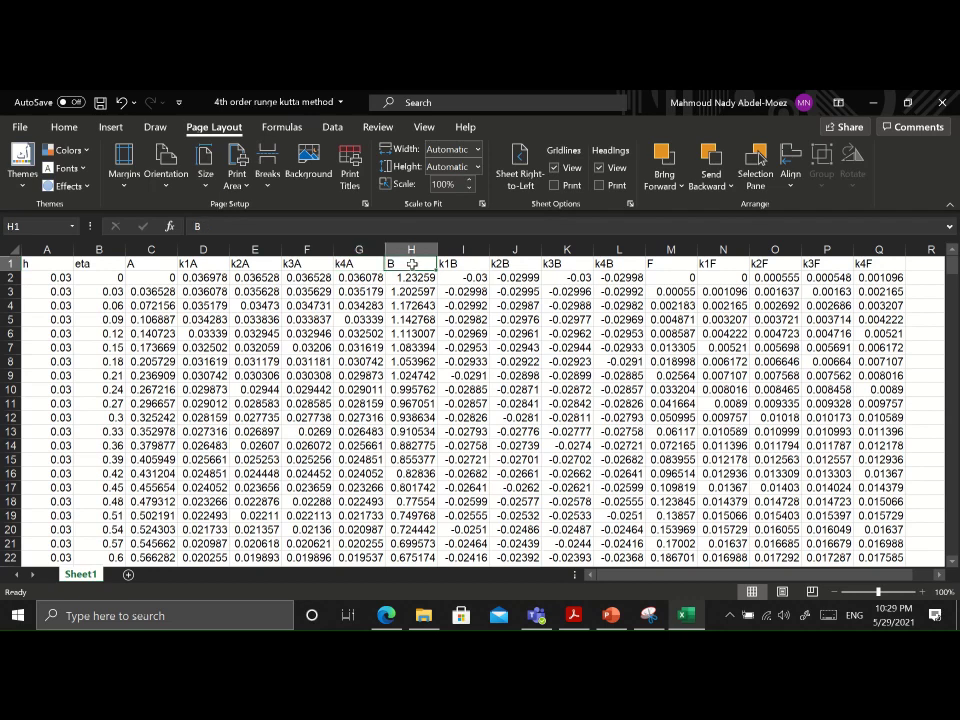
click(463, 264)
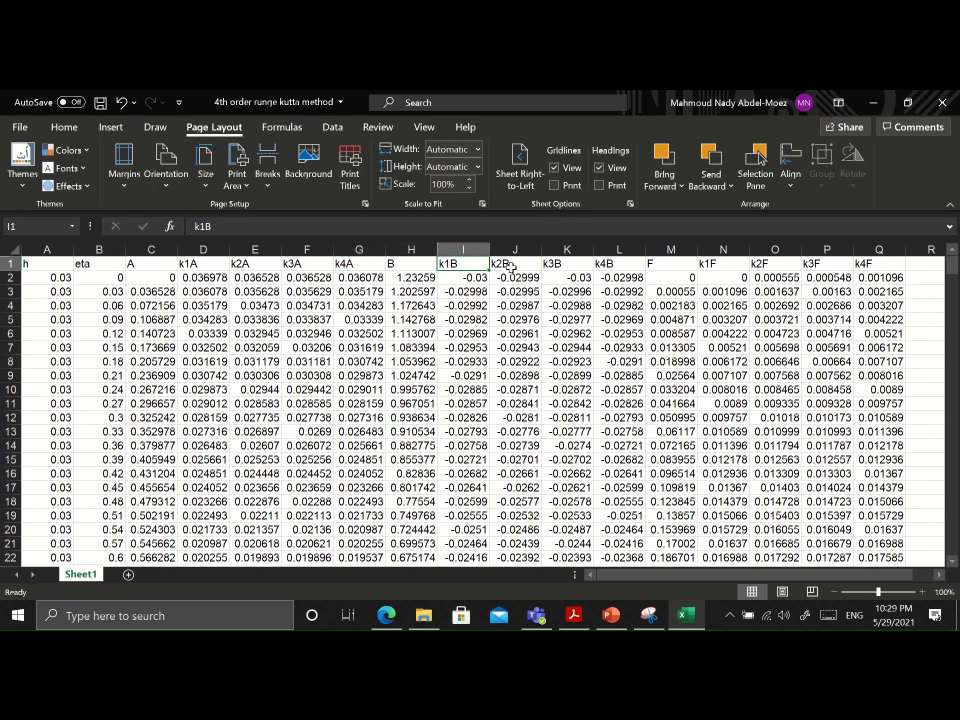
click(513, 264)
click(566, 264)
click(628, 264)
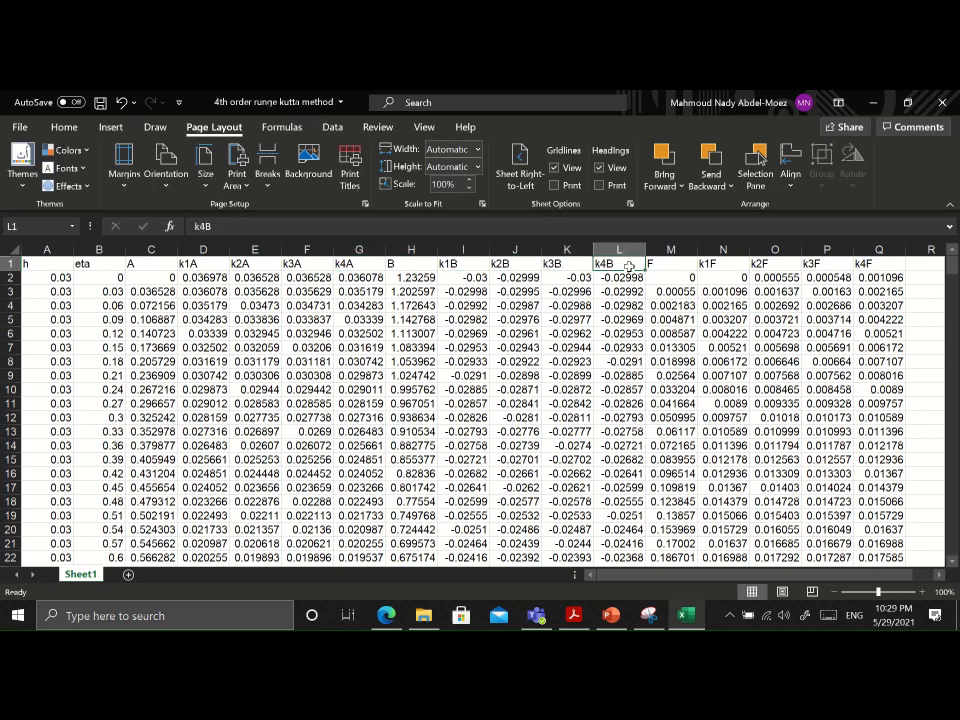
Step: Go through the headers for variable F and its coefficients k1F to k4F
click(666, 264)
click(723, 262)
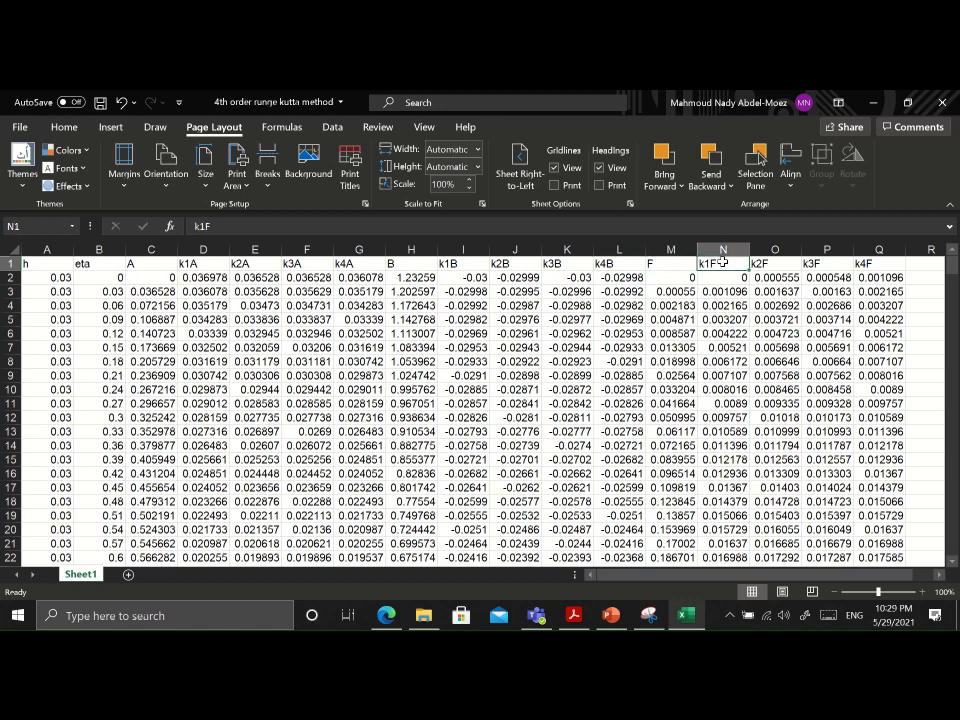
click(775, 263)
click(820, 263)
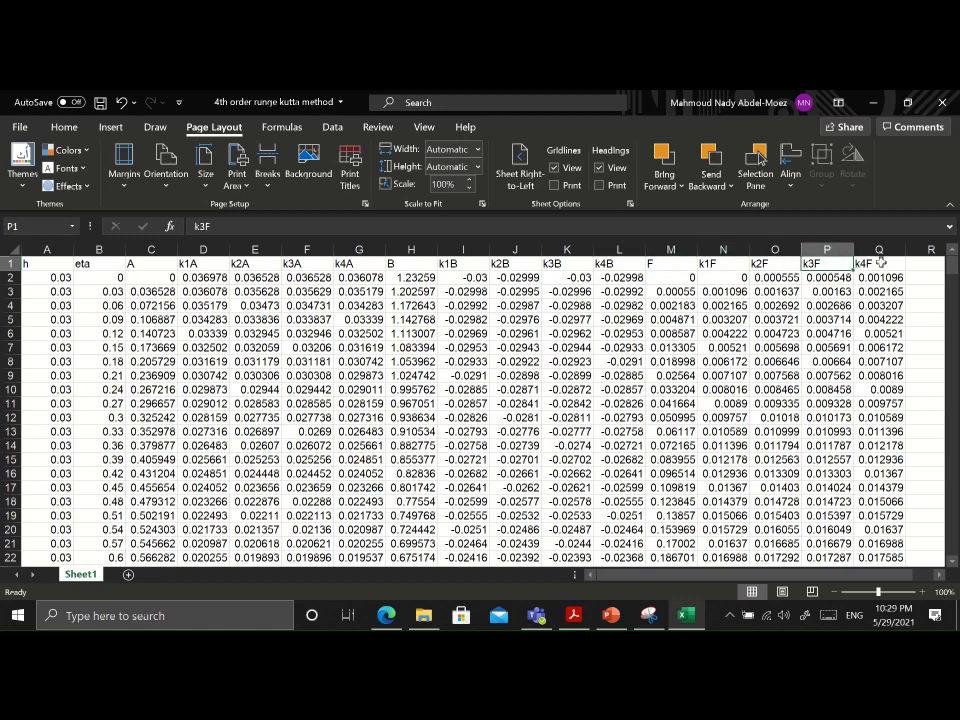
click(880, 263)
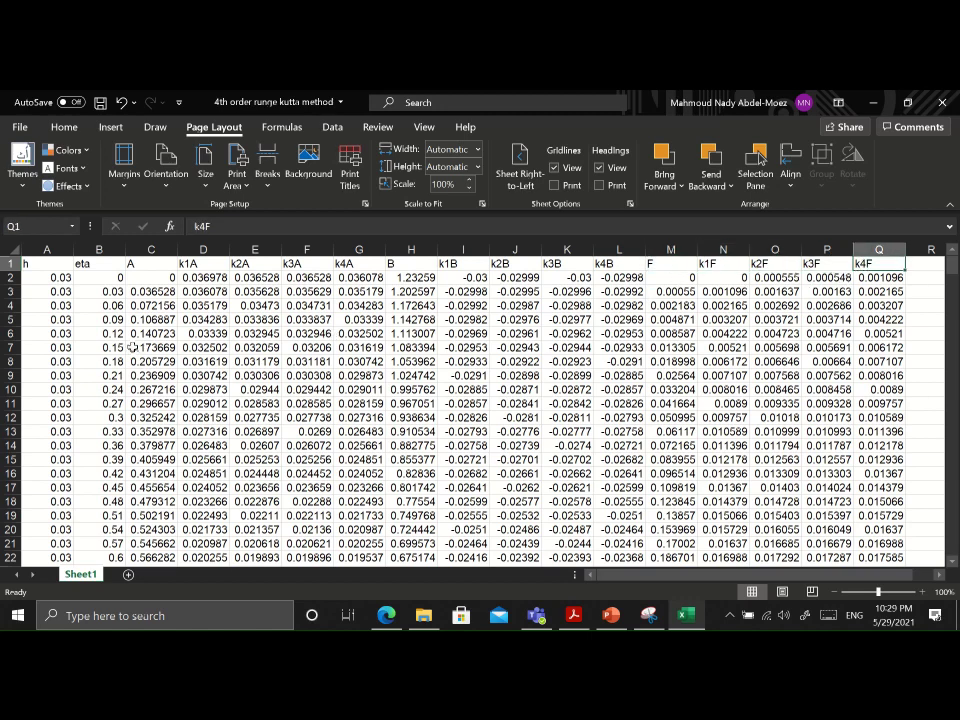
Step: Clear the calculated values in columns C to Q from row 4 downward, keeping rows 2 and 3
drag(143, 308, 872, 517)
key(Delete)
key(ctrl+BackSpace)
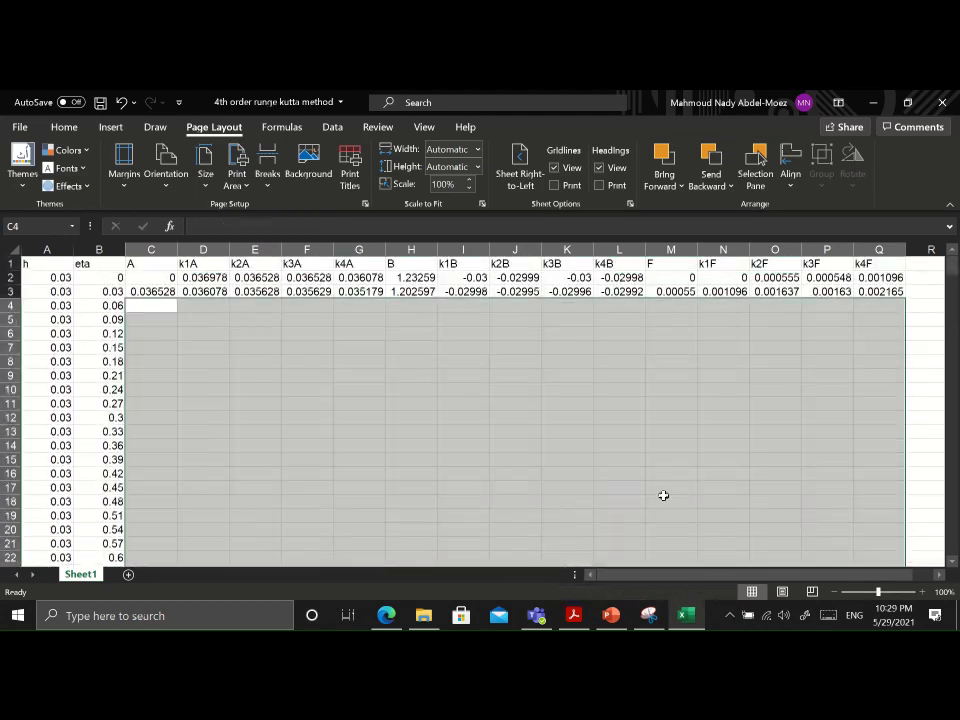
Step: Review the initial conditions of A, B and F in row 2 together with their headers
click(143, 277)
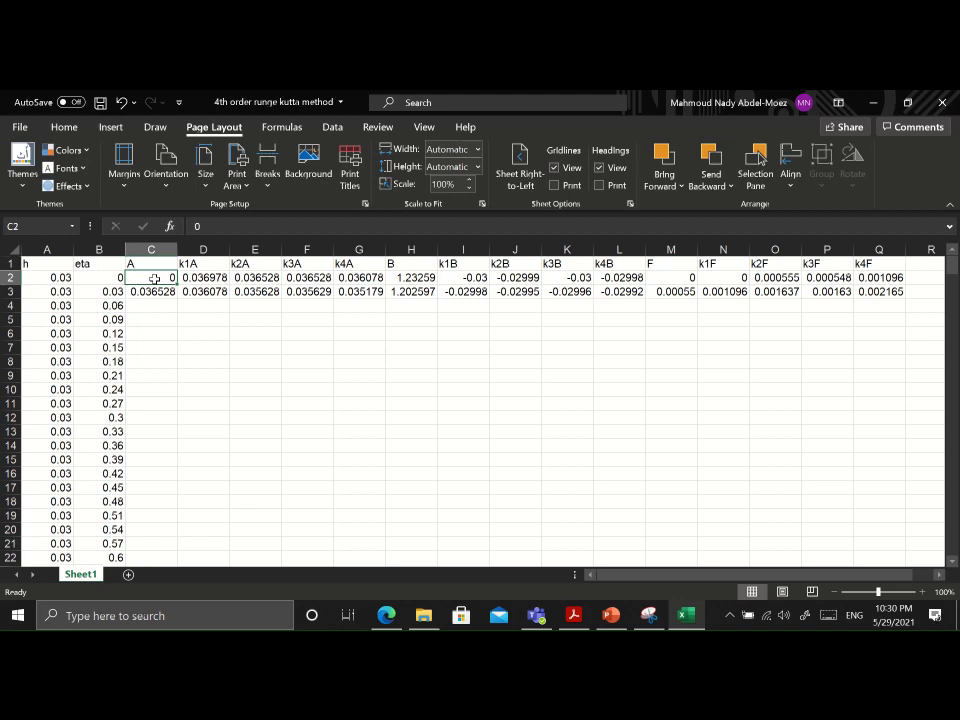
click(407, 277)
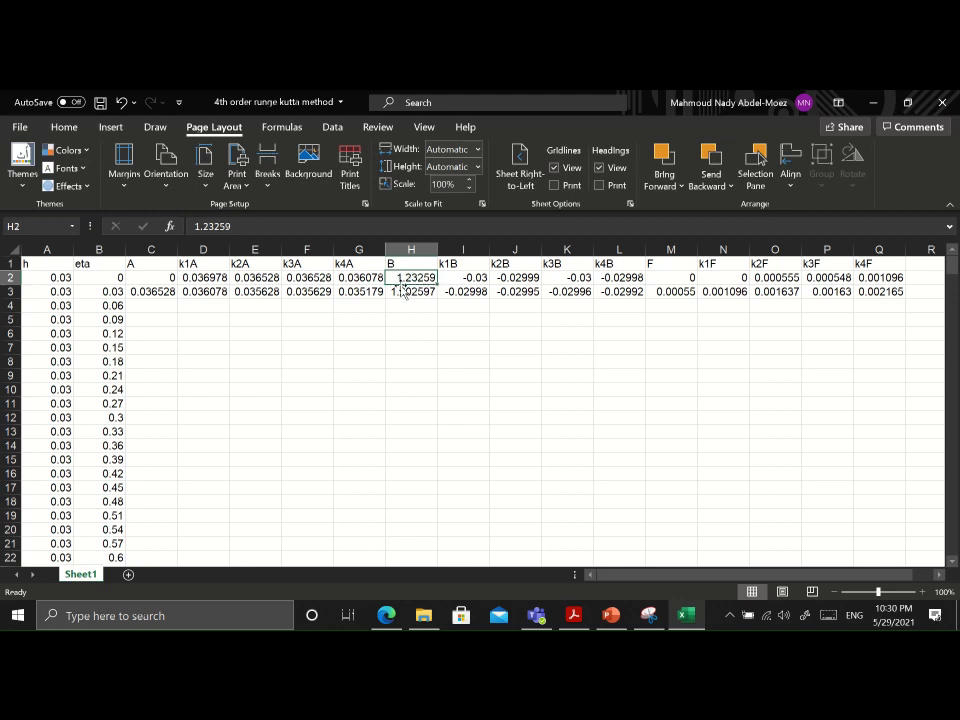
click(665, 282)
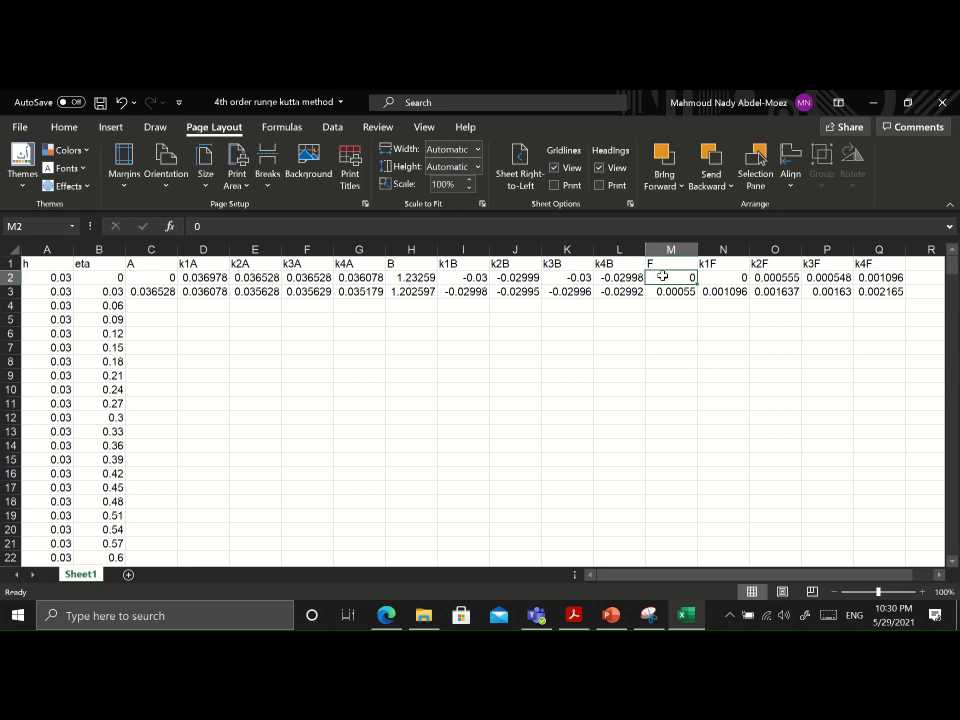
click(144, 267)
drag(144, 267, 143, 276)
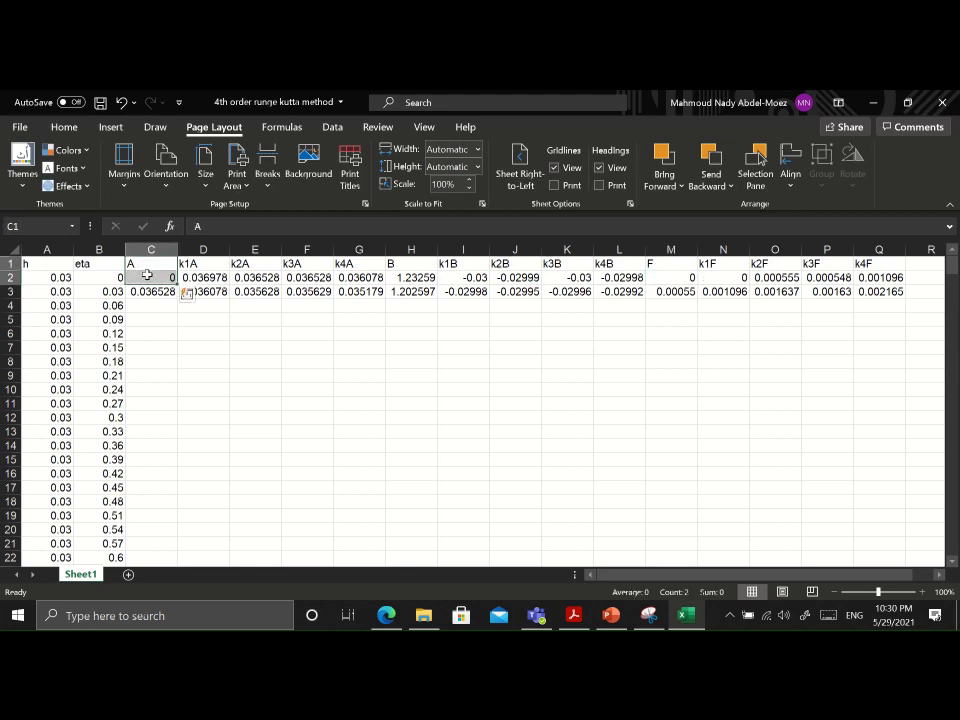
drag(407, 266, 411, 275)
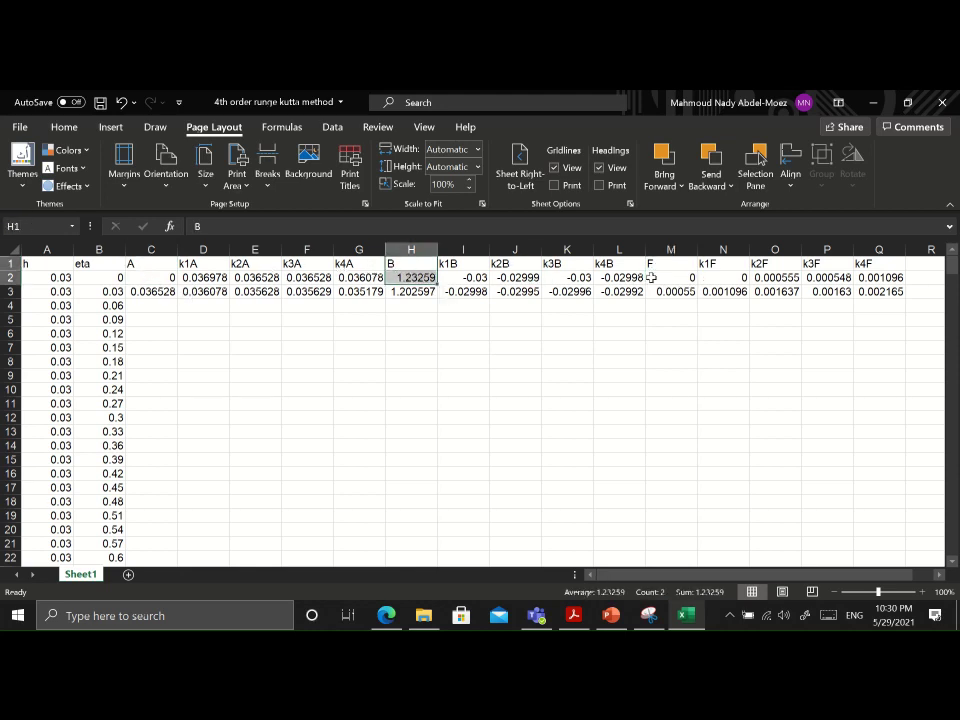
drag(668, 265, 669, 277)
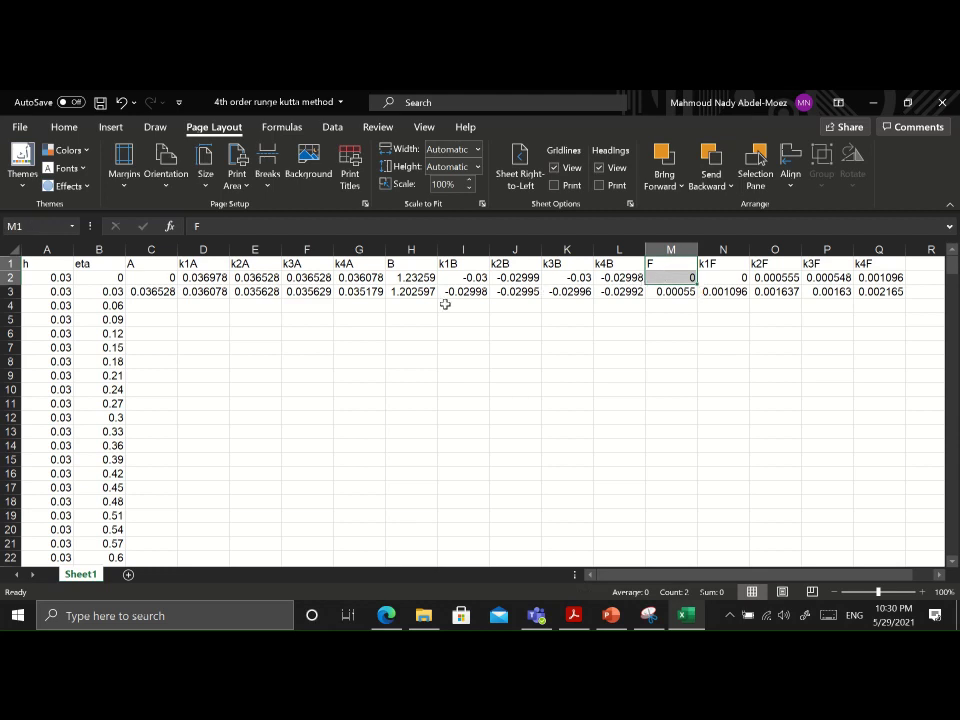
Step: Go through the k1A, k2A, k3A and k4A cells in row 2
click(203, 278)
click(258, 278)
click(308, 278)
click(358, 278)
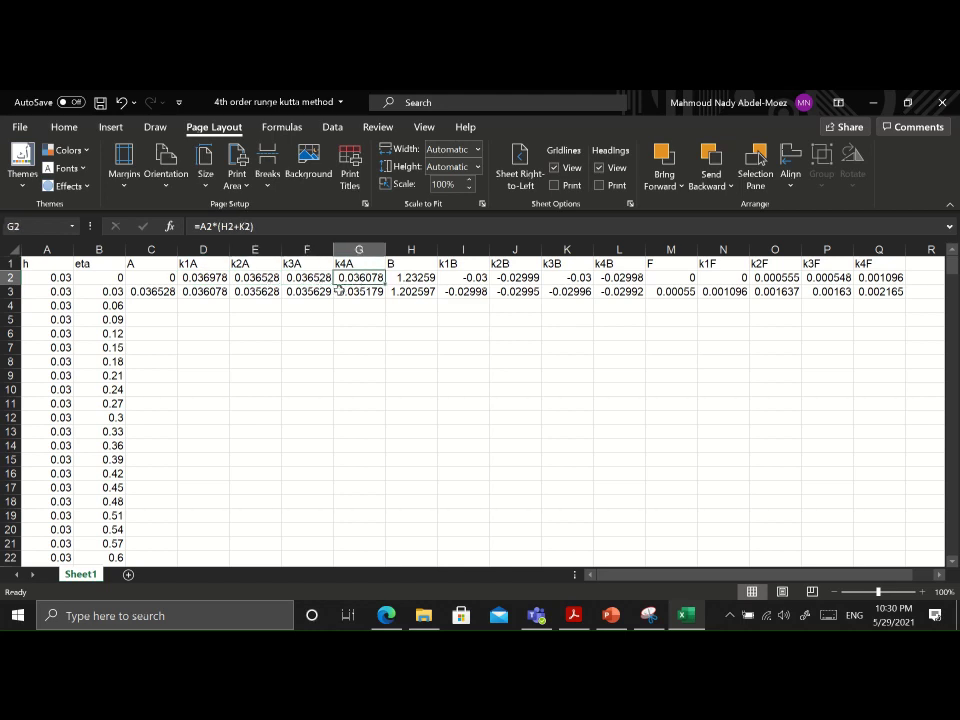
Step: Inspect the k1A and k2A formulas in row 2 and the cells they reference, leaving them unmodified
click(190, 279)
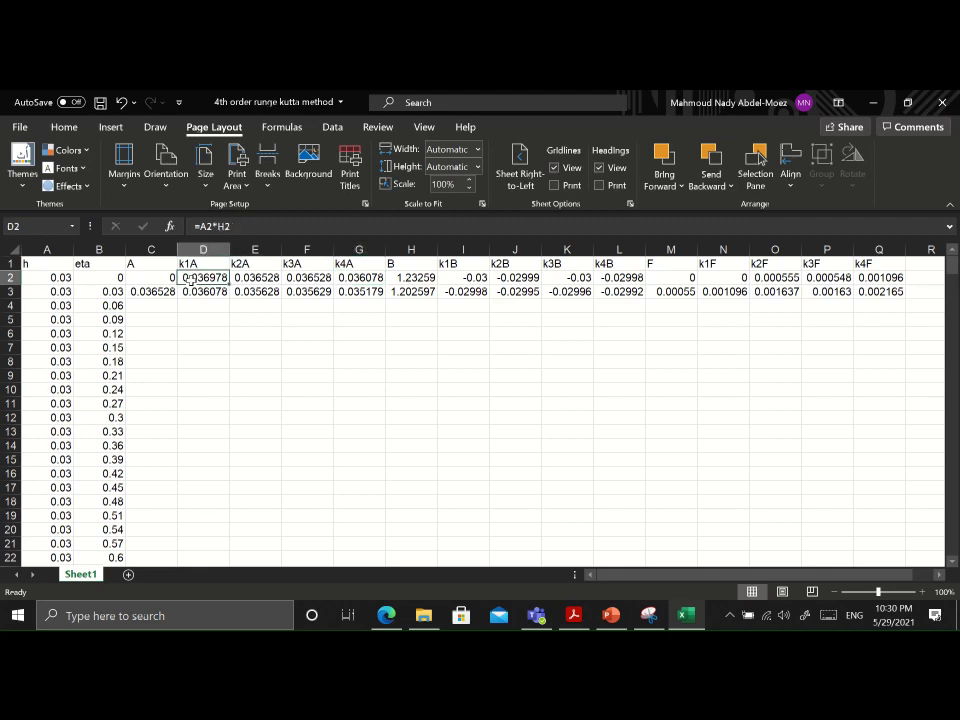
double_click(200, 278)
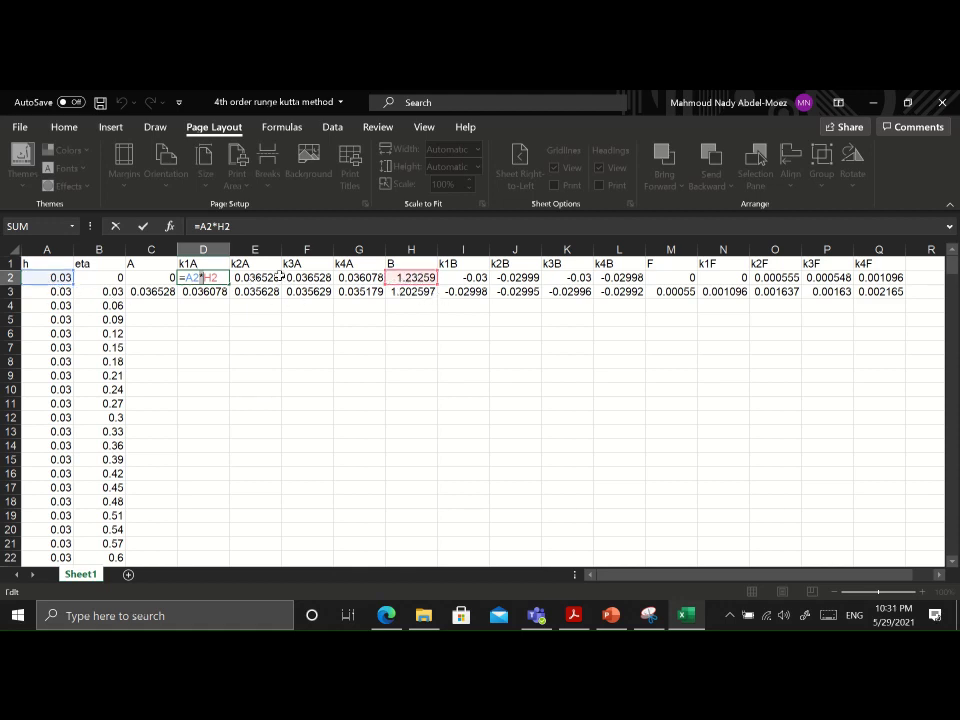
key(ctrl+Return)
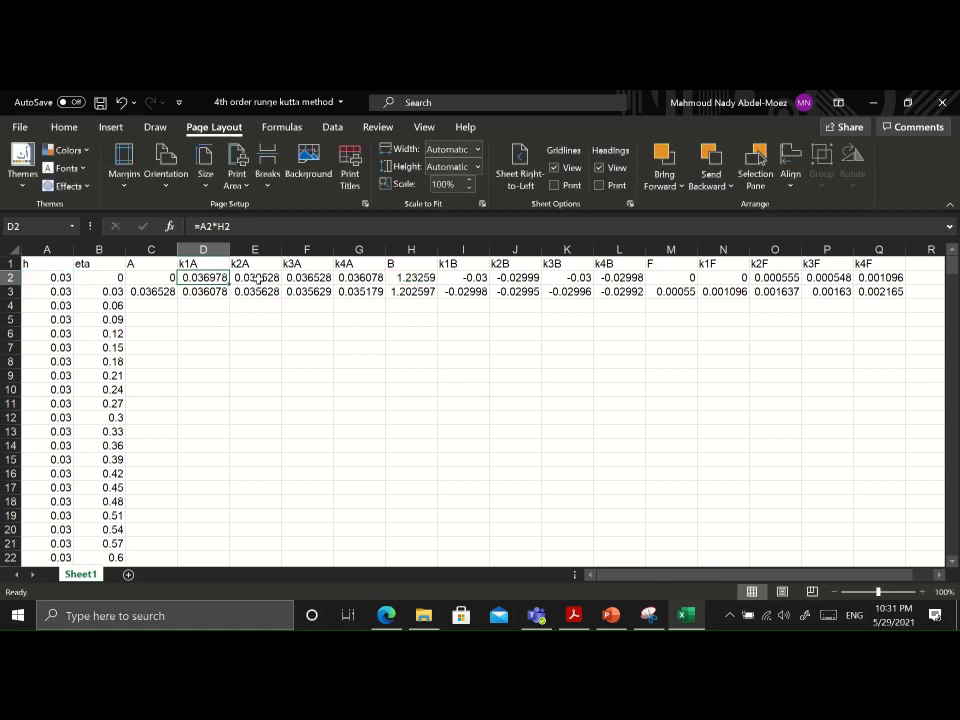
double_click(254, 279)
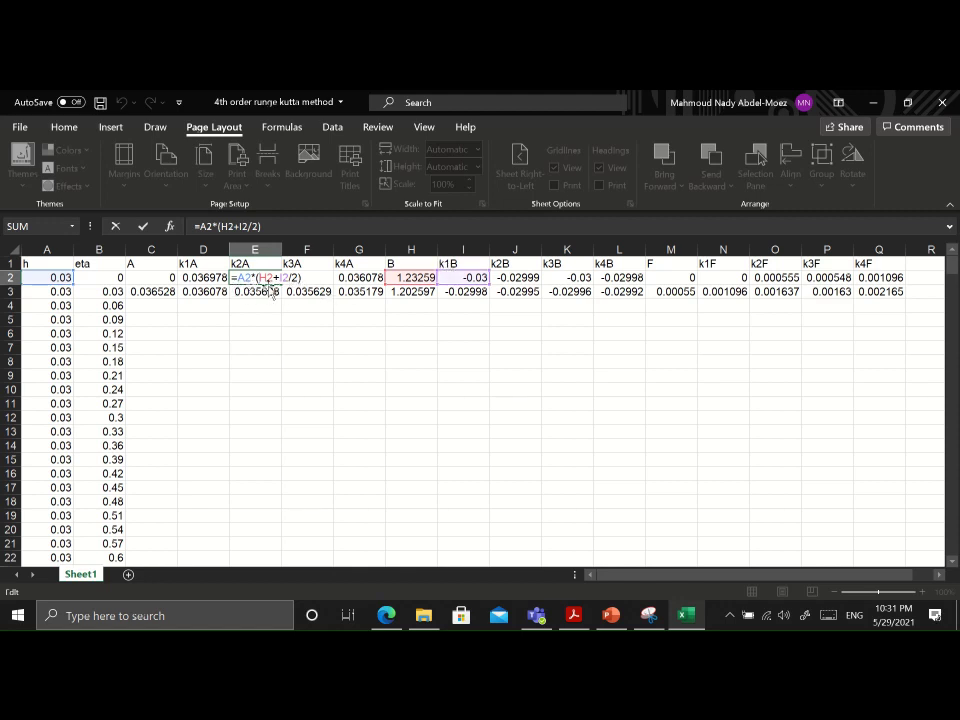
key(Escape)
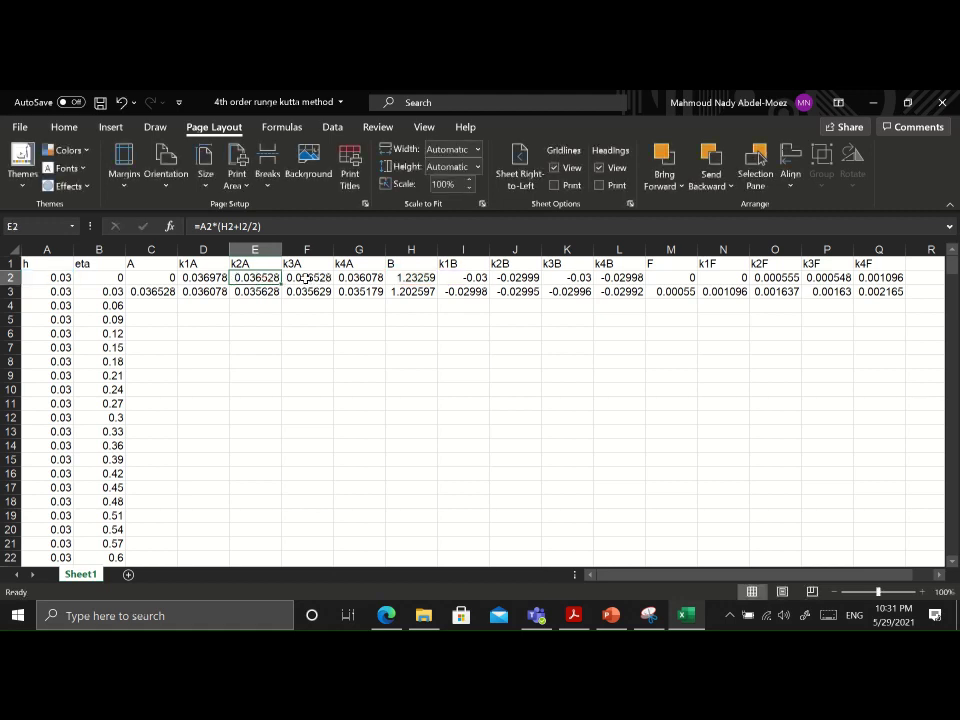
Step: Inspect the k3A and k4A formulas in row 2 and the cells they reference, leaving them unmodified
double_click(306, 278)
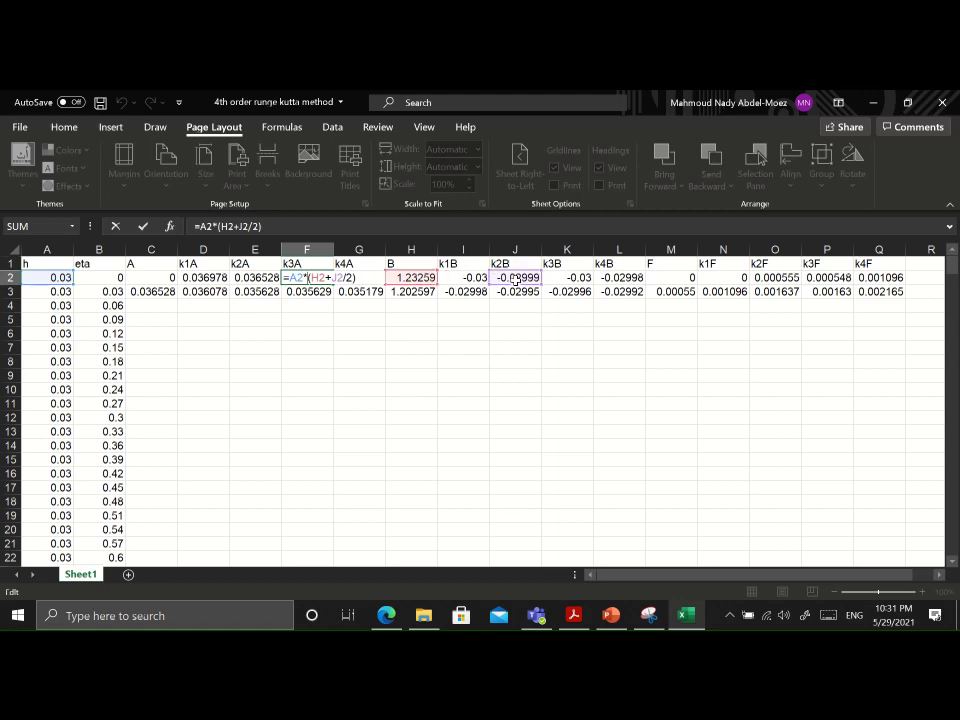
key(Escape)
click(358, 290)
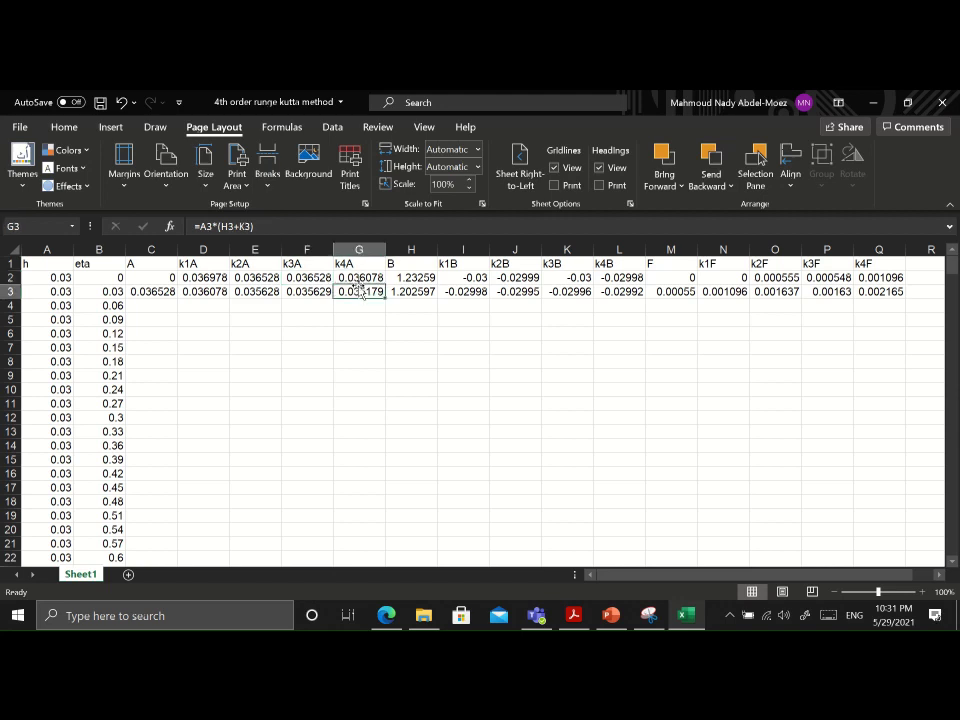
double_click(350, 278)
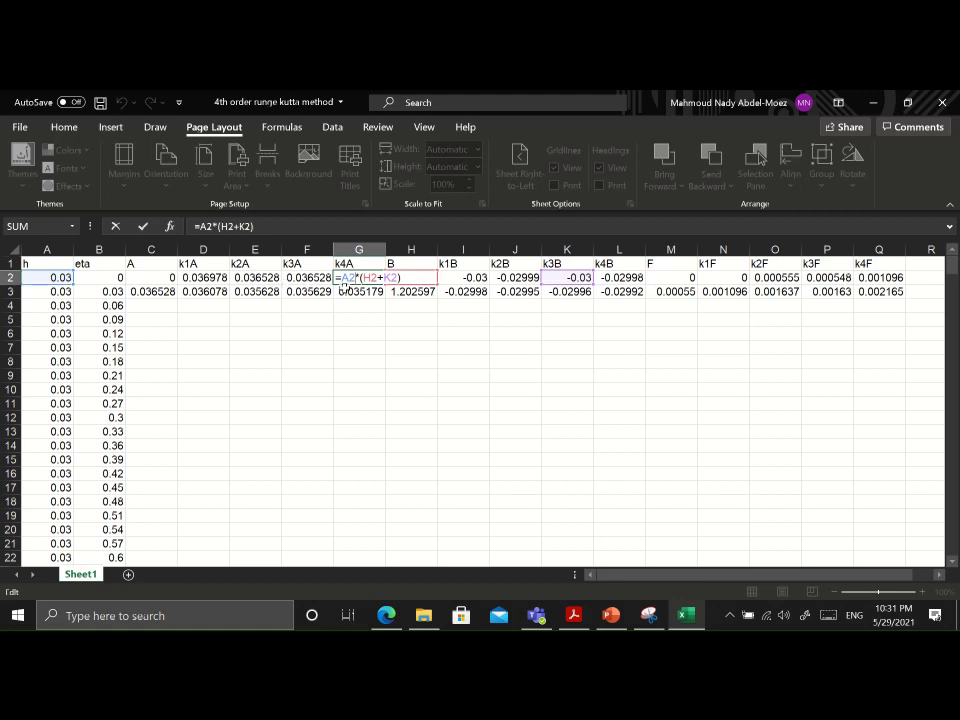
key(ctrl+Return)
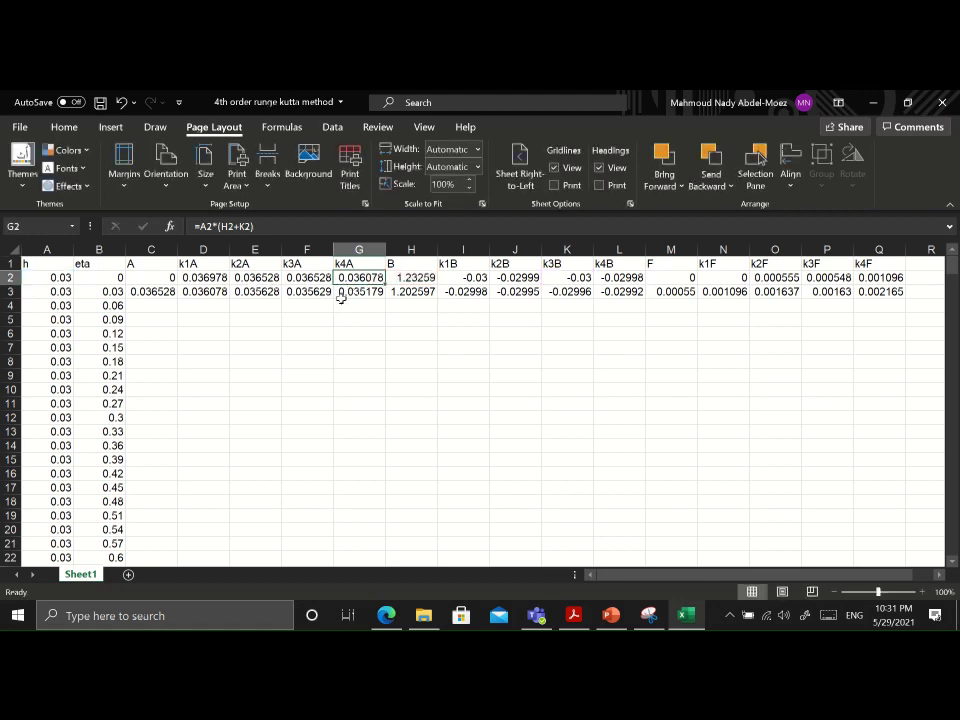
Step: Compare the initial A value in C2 with the formula for the next A value in C3
click(153, 280)
click(152, 289)
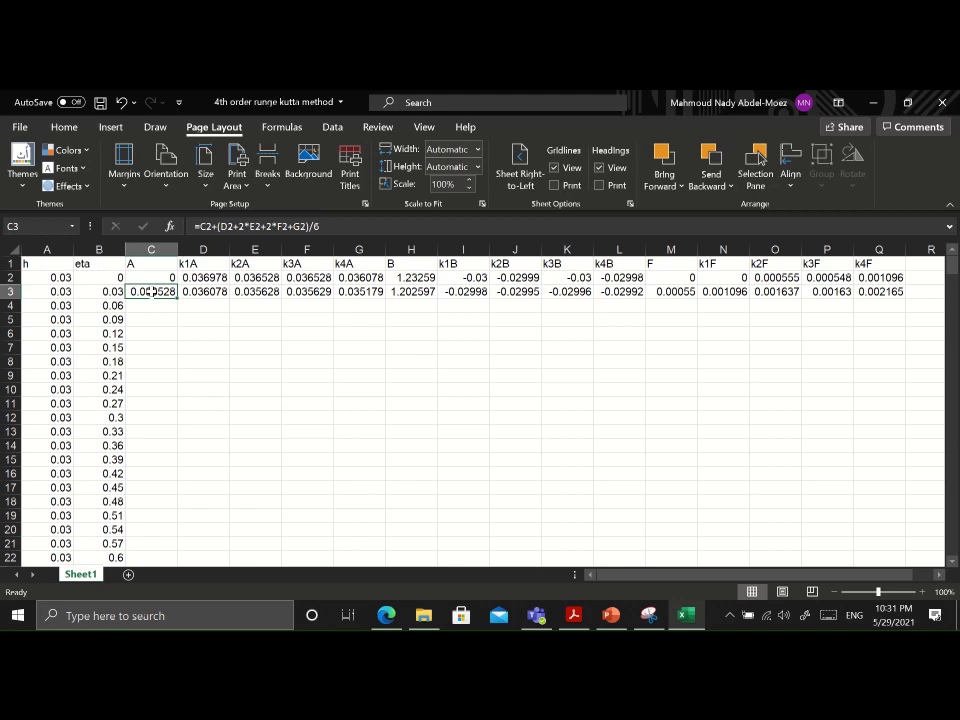
Step: Inspect the formulas for the next A, B and F values in C3, H3 and M3, leaving them unmodified
double_click(152, 291)
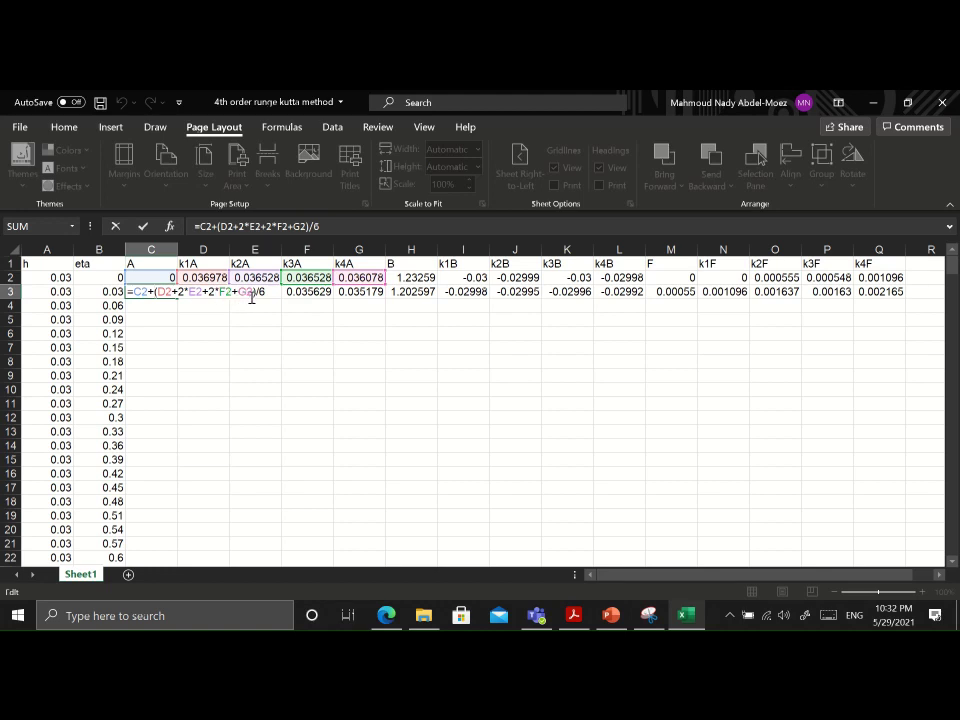
key(ctrl+Return)
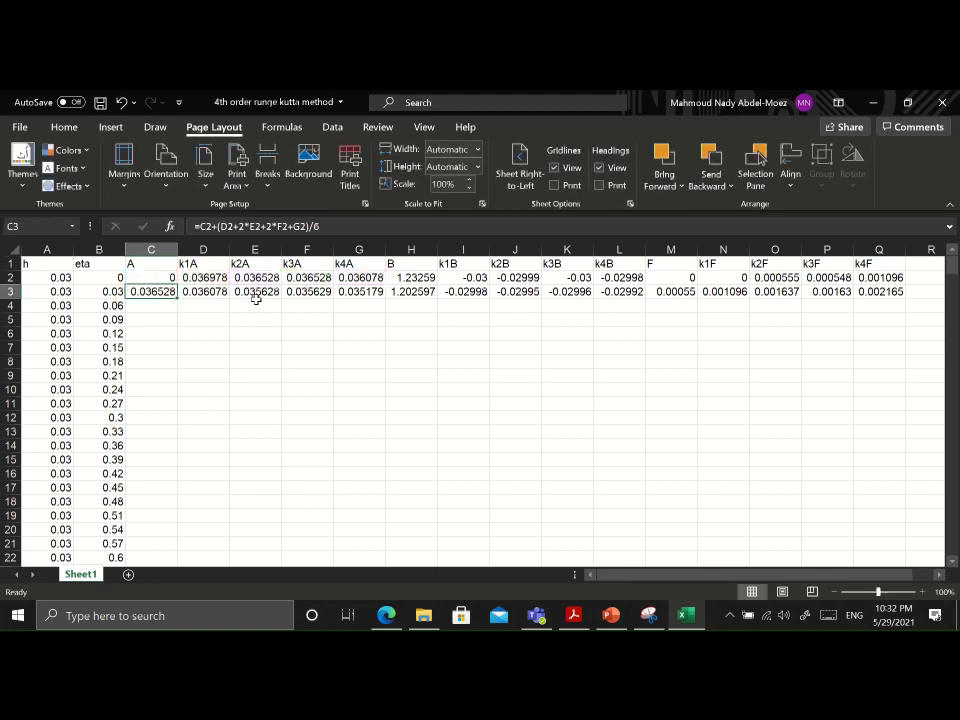
double_click(410, 292)
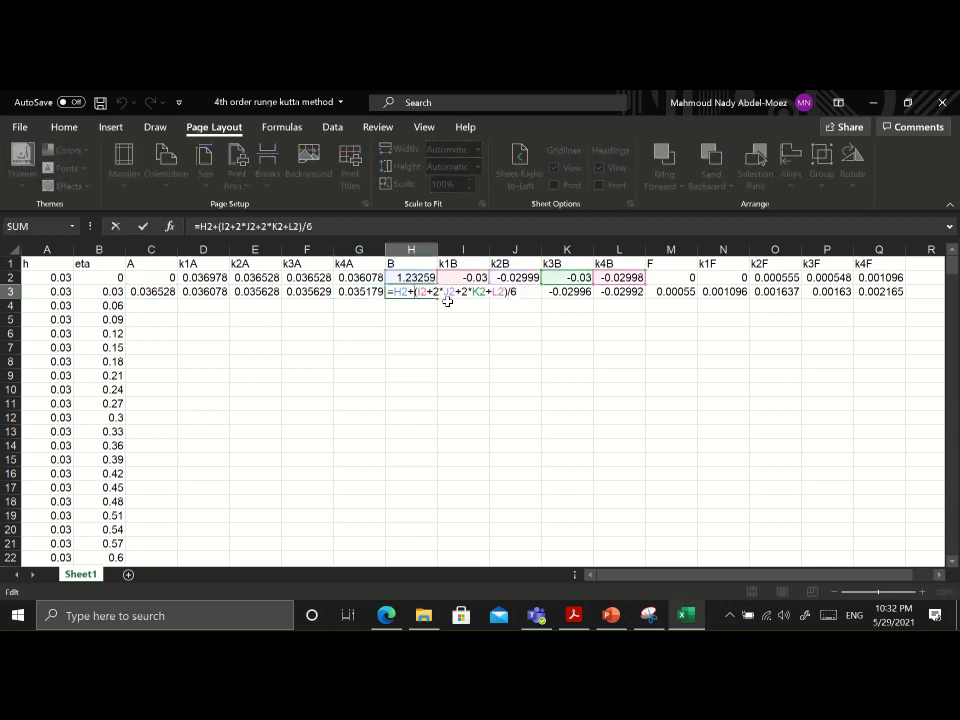
key(ctrl+Return)
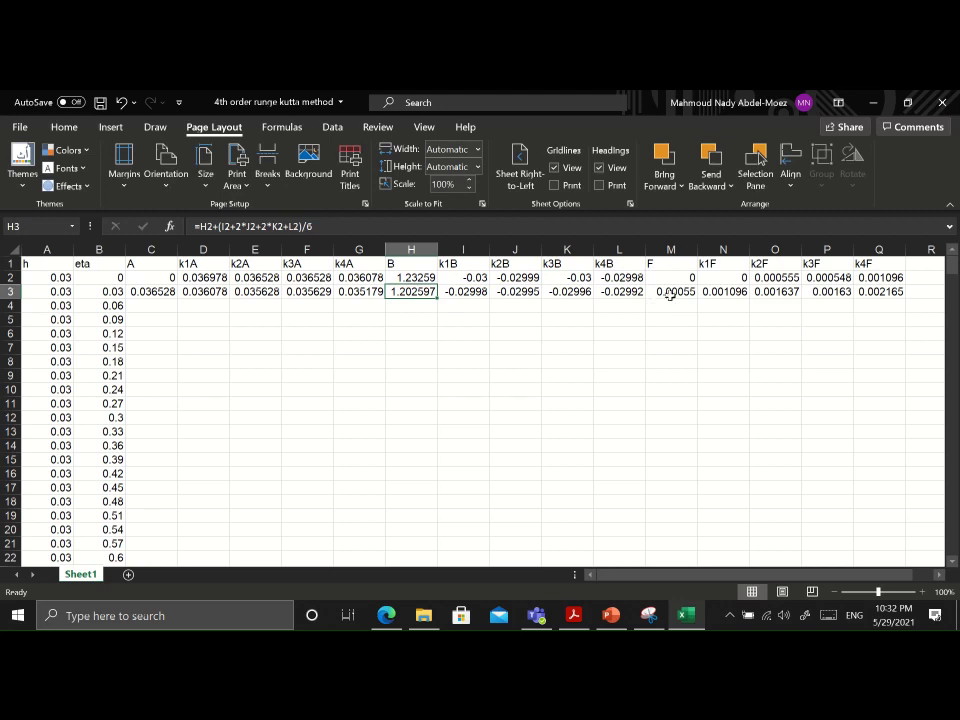
double_click(670, 293)
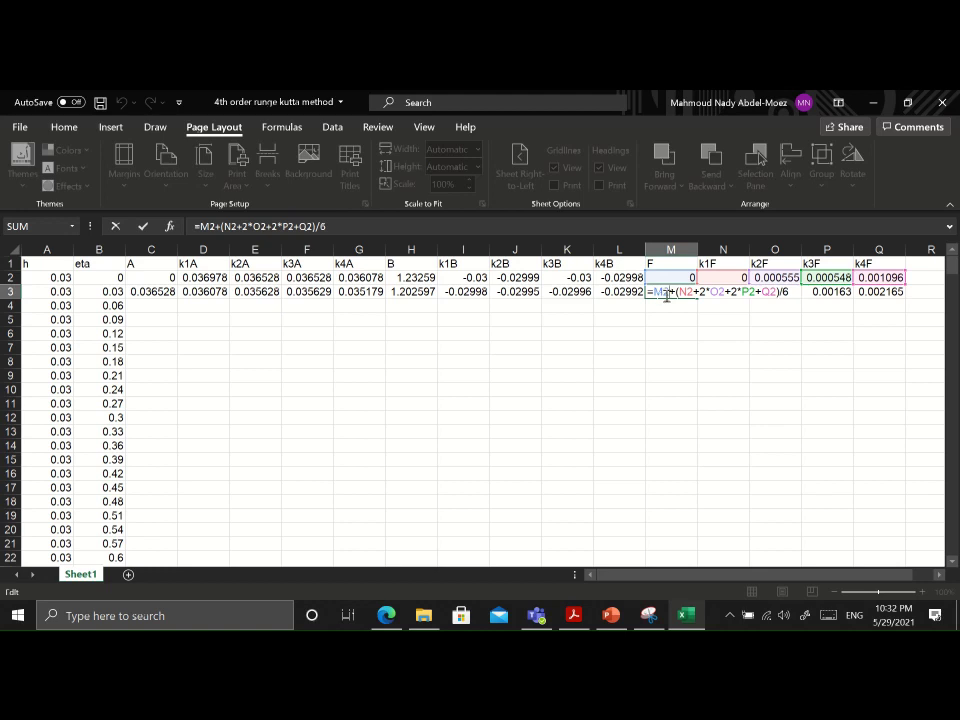
key(ctrl+Return)
Step: Fill the formulas in C3:Q3 down through row 335, alongside all the eta values
drag(163, 291, 906, 301)
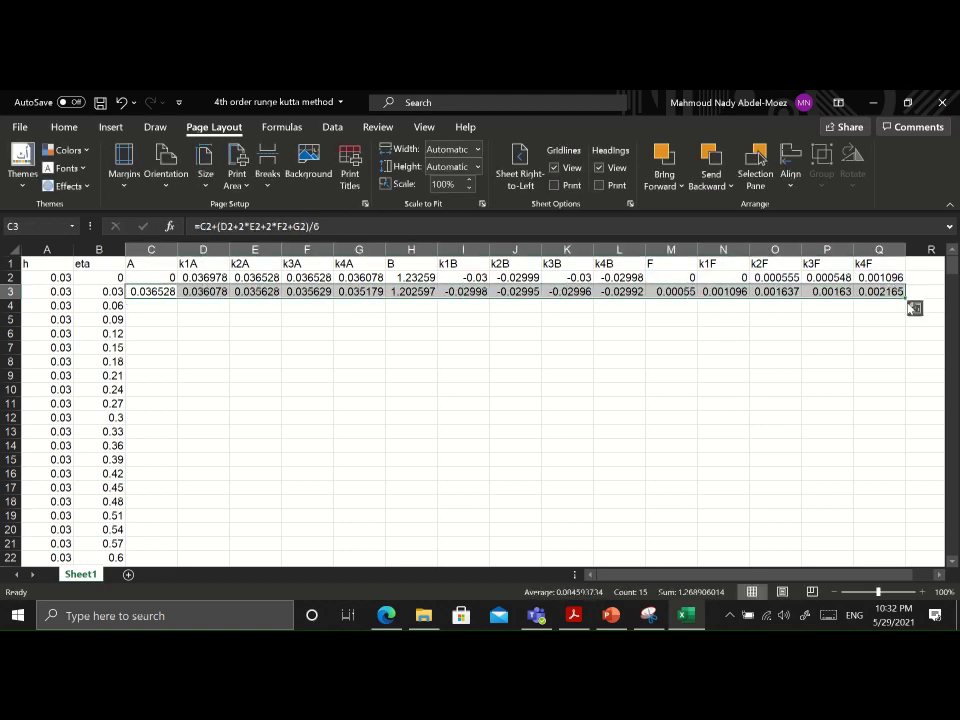
double_click(906, 299)
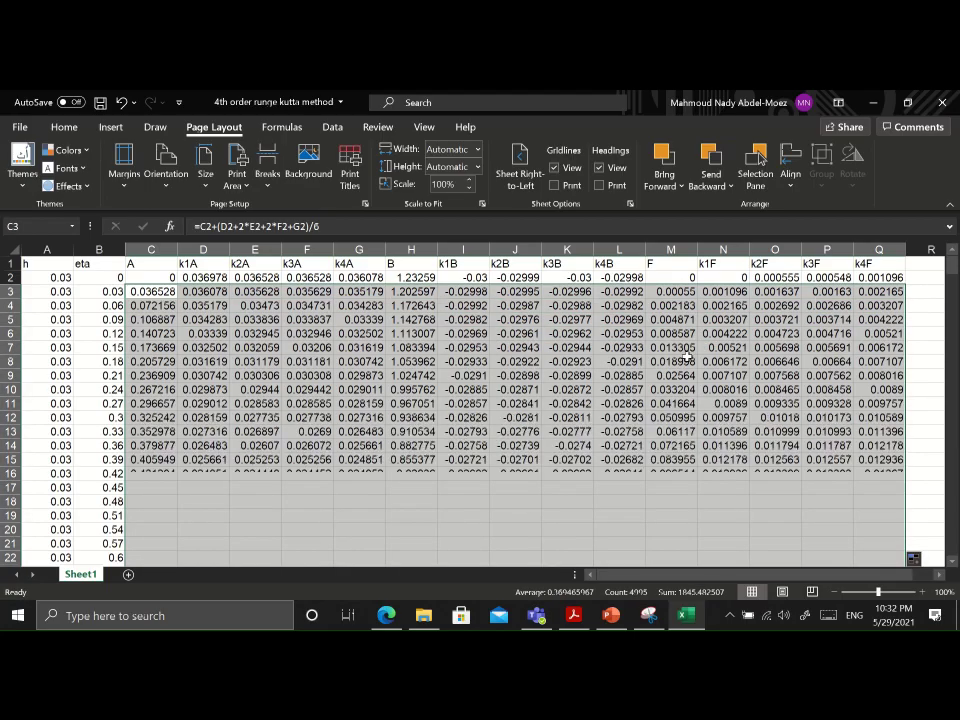
scroll(416, 362, down, 11)
scroll(563, 348, up, 11)
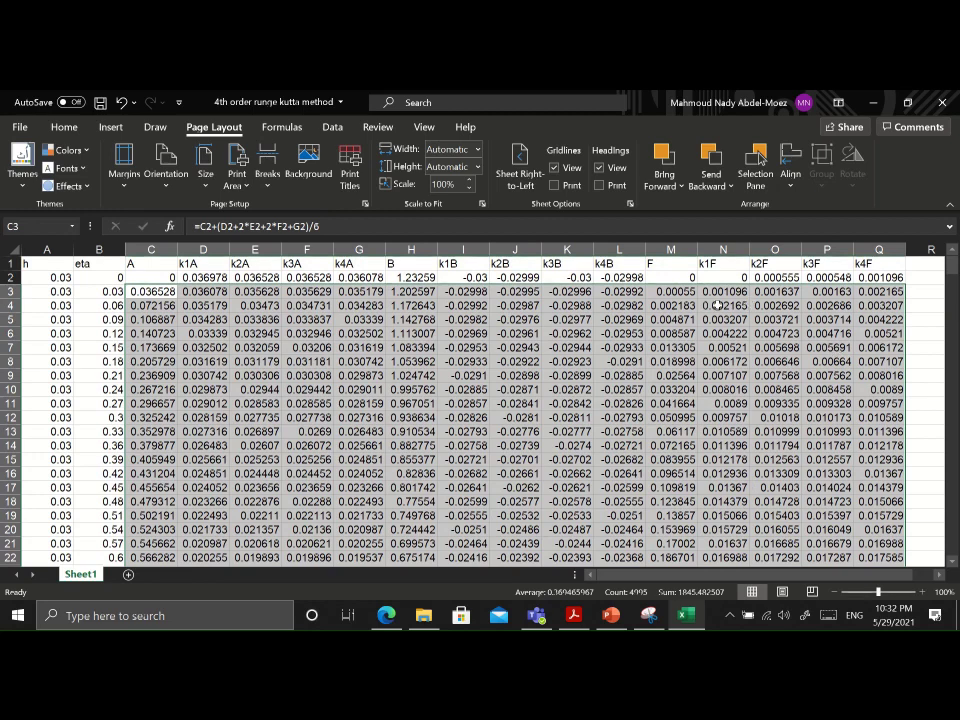
click(680, 303)
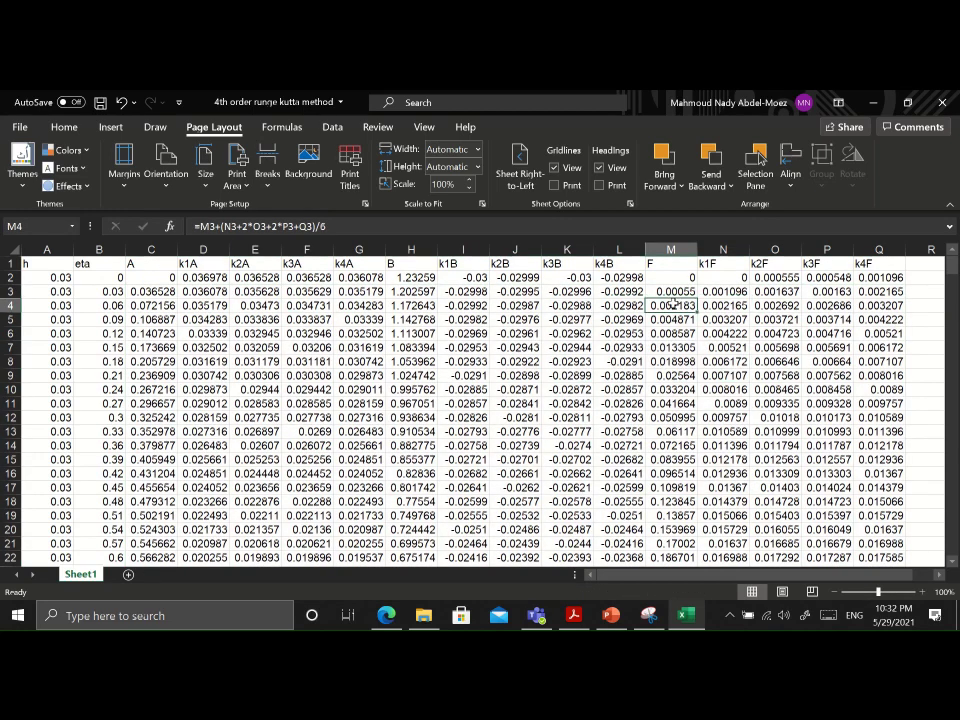
Step: Examine how the B values in column H develop with eta, from the first row to the last
click(411, 249)
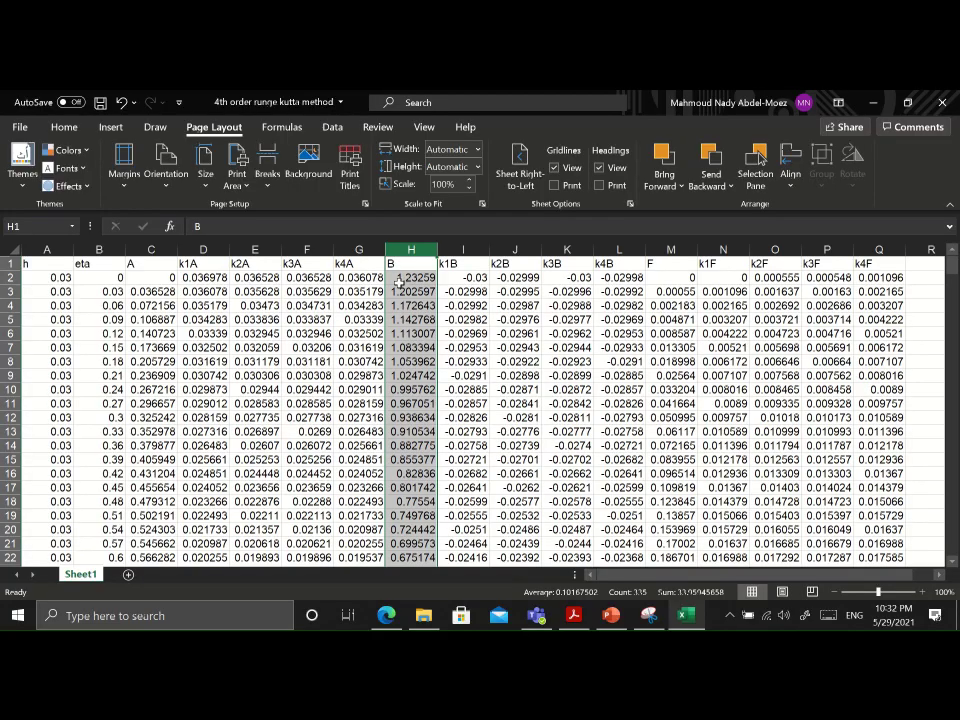
scroll(421, 285, down, 20)
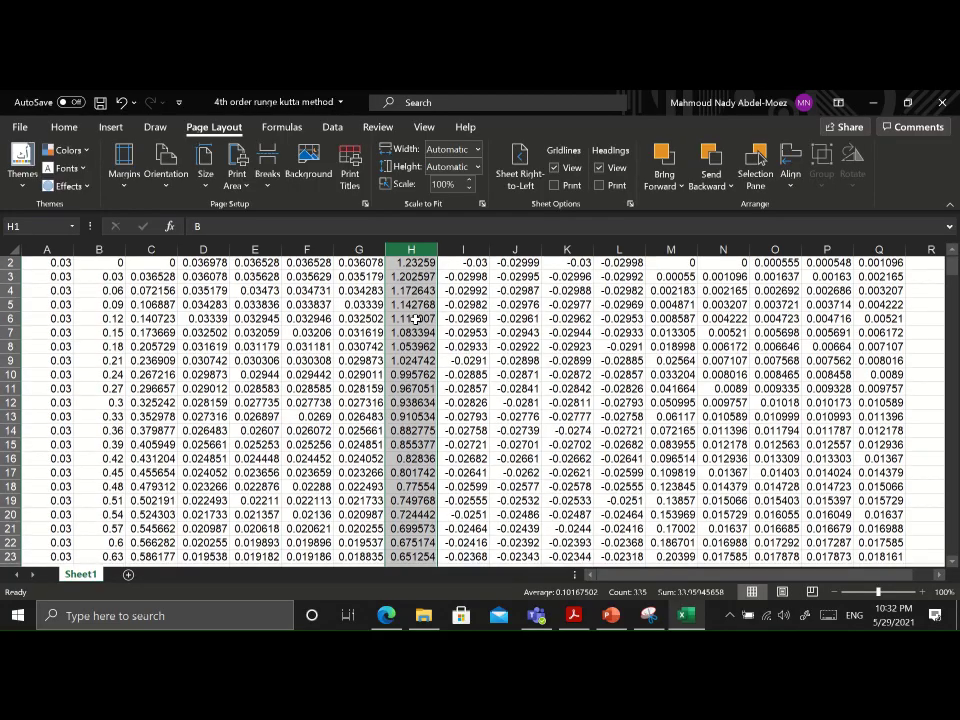
scroll(415, 338, down, 20)
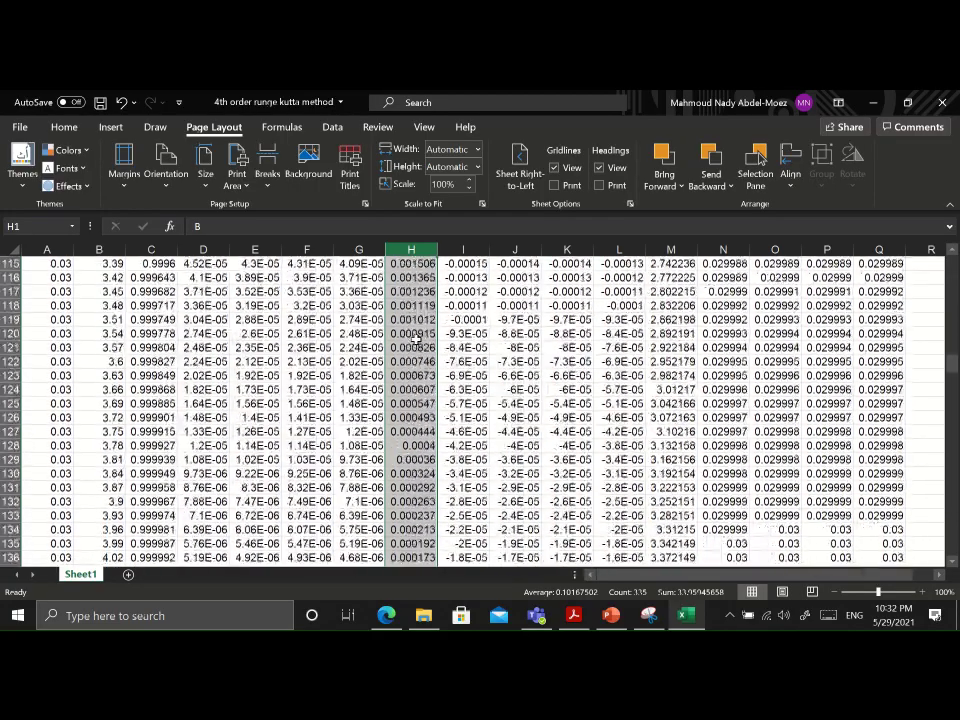
scroll(415, 405, up, 3)
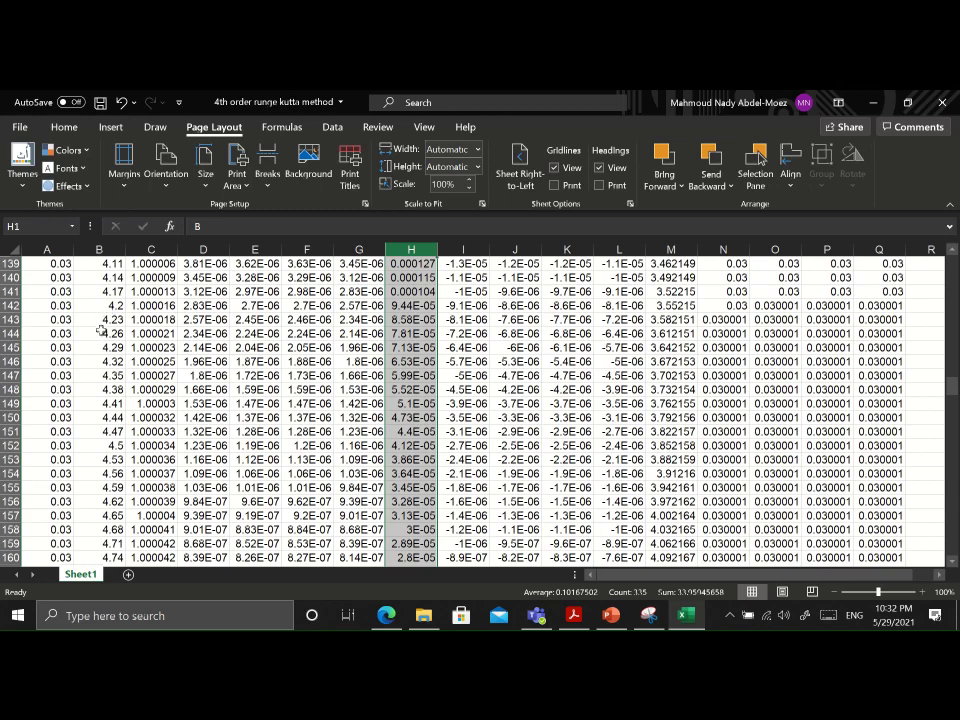
scroll(107, 503, down, 2)
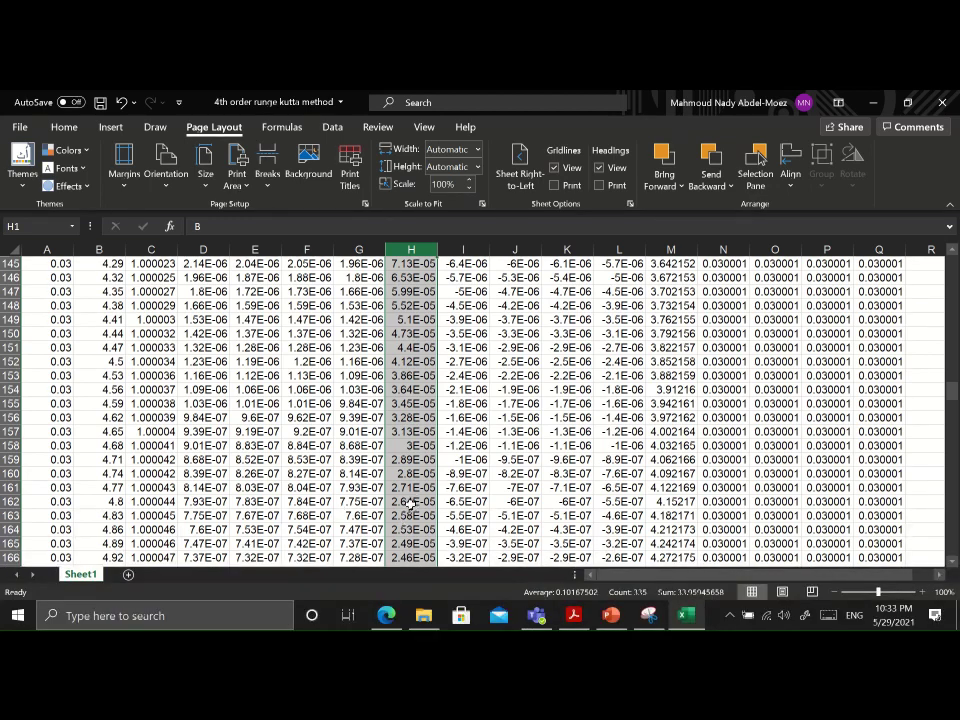
scroll(411, 503, down, 20)
scroll(413, 505, down, 20)
scroll(415, 505, up, 5)
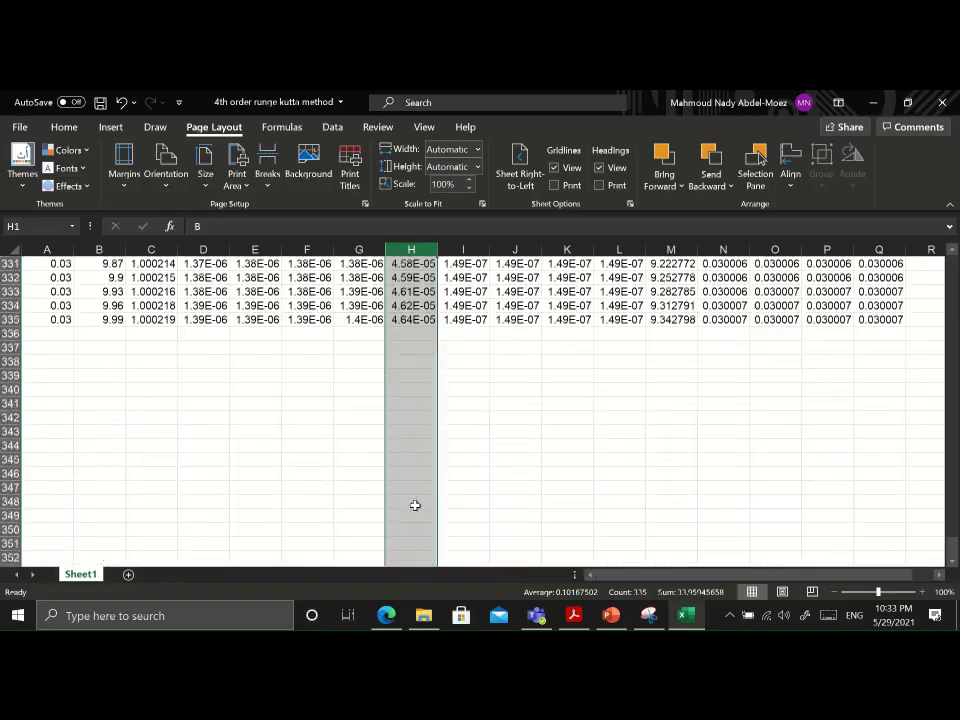
scroll(415, 505, up, 4)
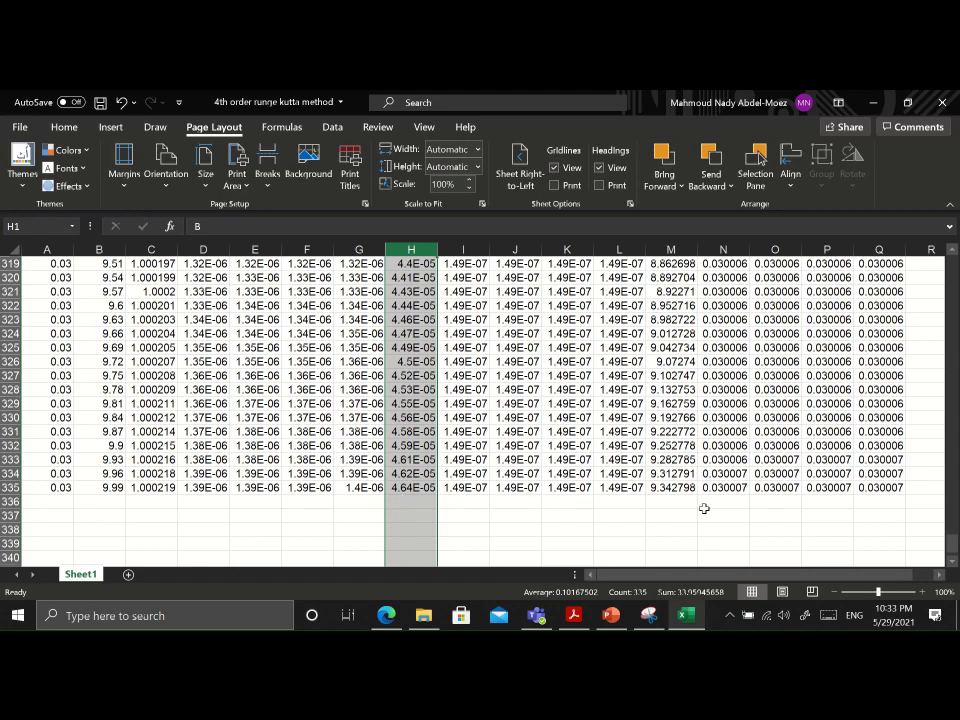
drag(951, 541, 952, 238)
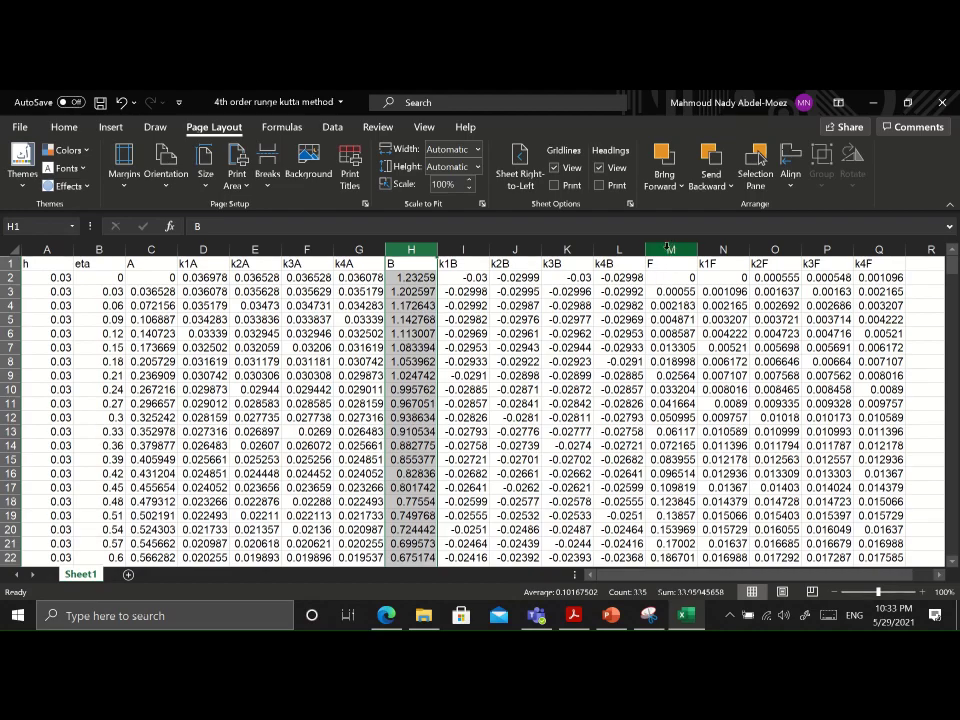
Step: Examine how the A values in column C develop with eta, from the first row to the last
click(147, 250)
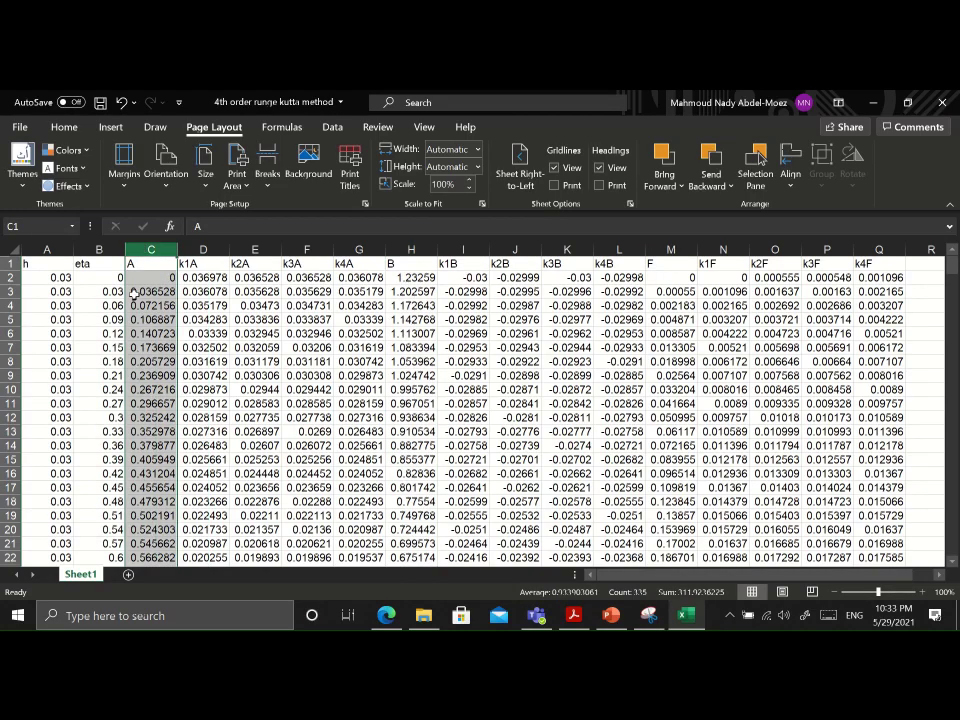
scroll(141, 313, down, 20)
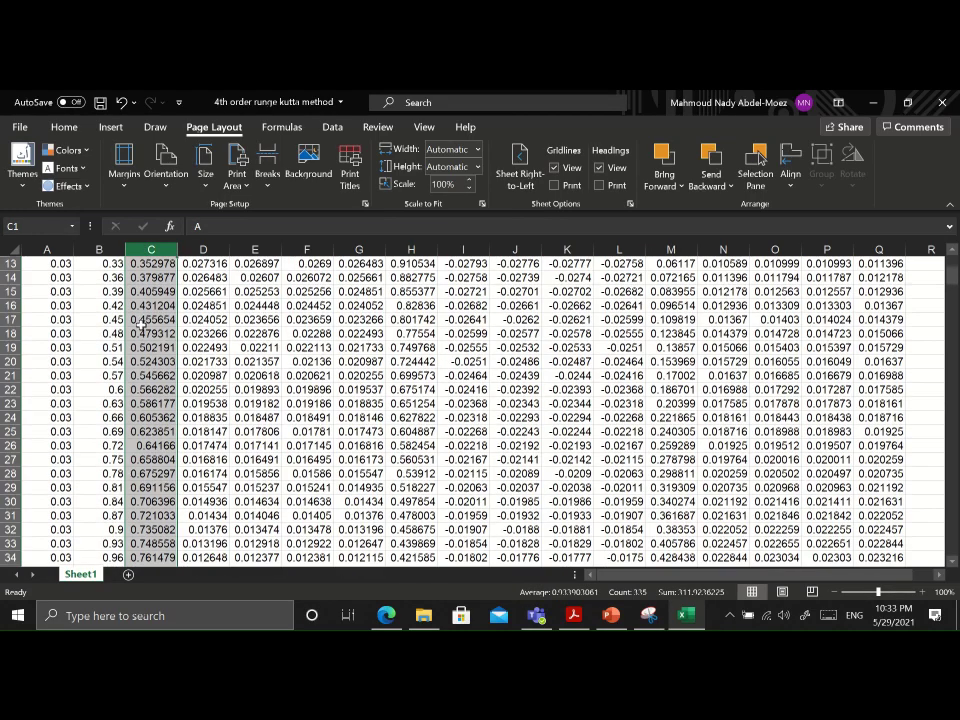
scroll(150, 388, down, 10)
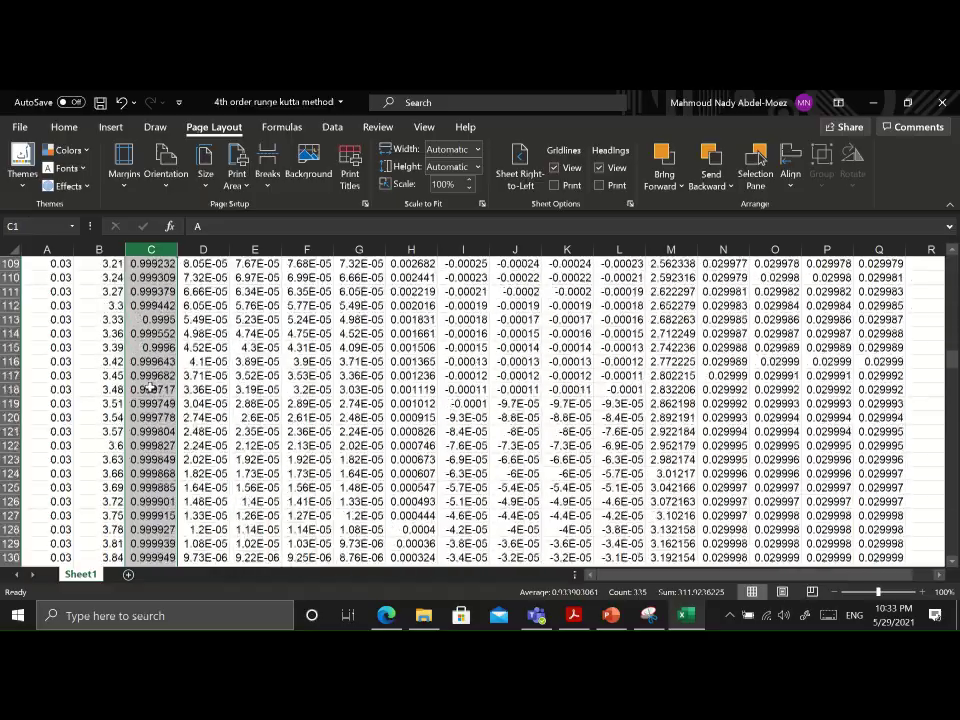
scroll(138, 466, down, 15)
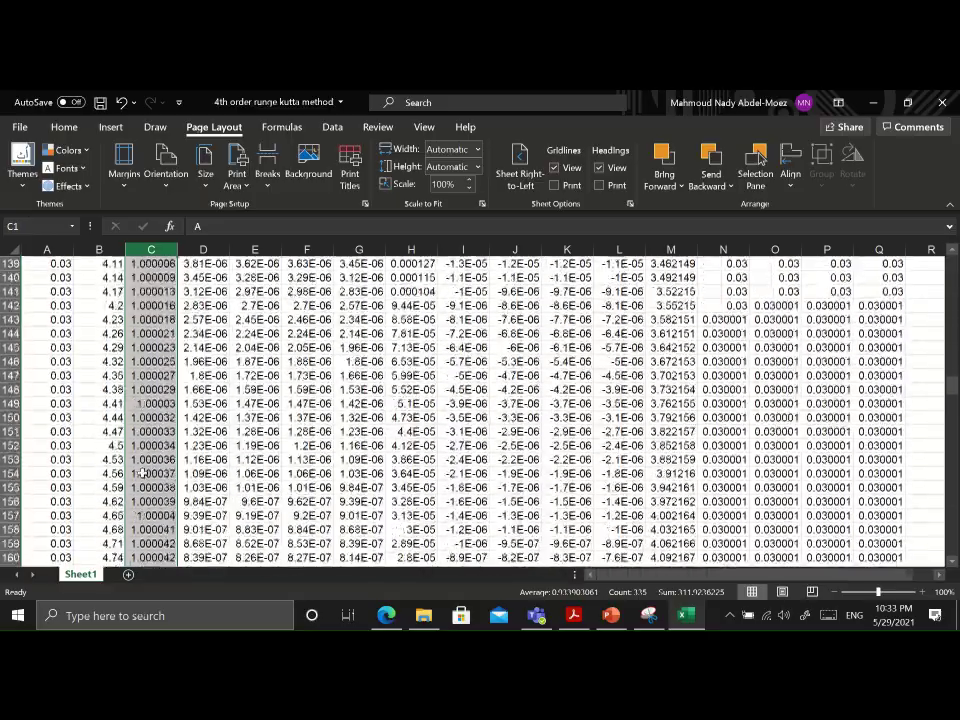
scroll(145, 474, down, 20)
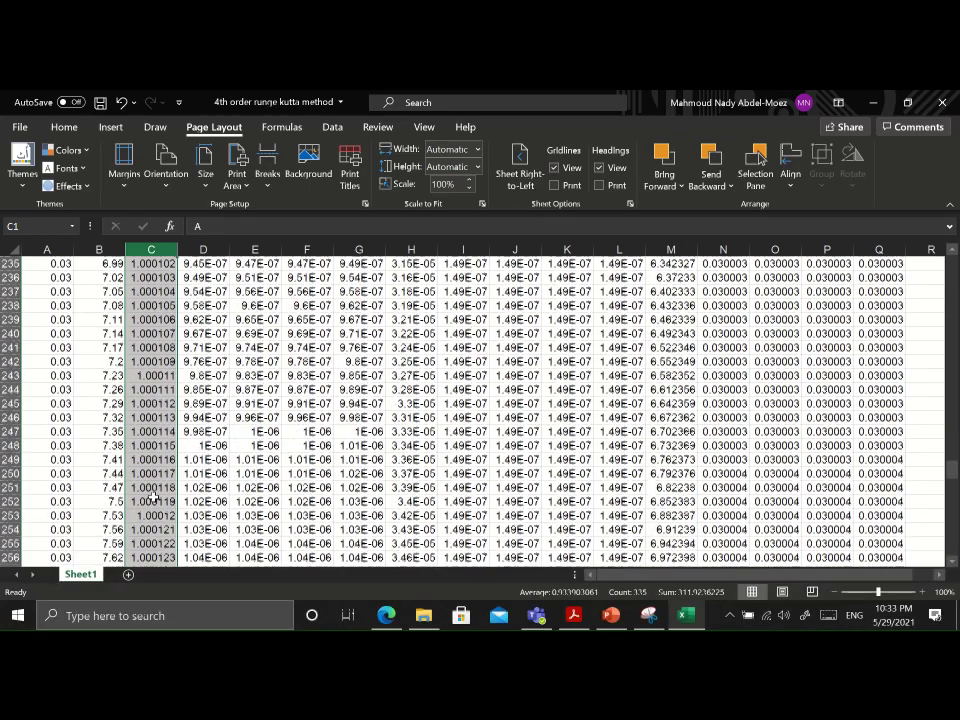
scroll(152, 490, down, 16)
scroll(152, 498, down, 10)
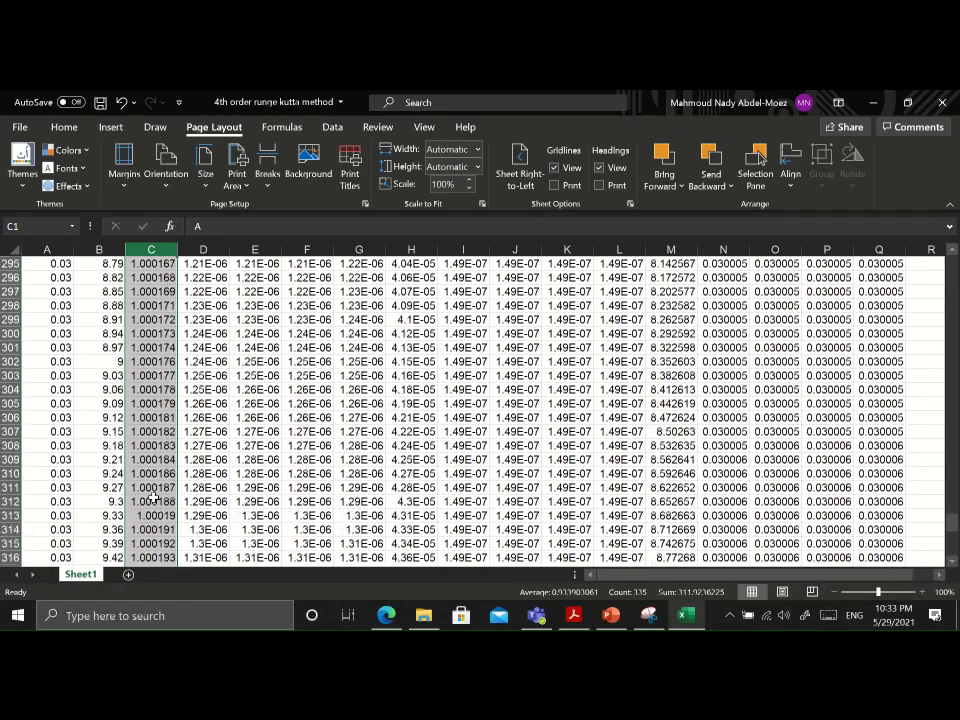
scroll(145, 516, down, 6)
scroll(146, 512, up, 7)
scroll(145, 490, up, 4)
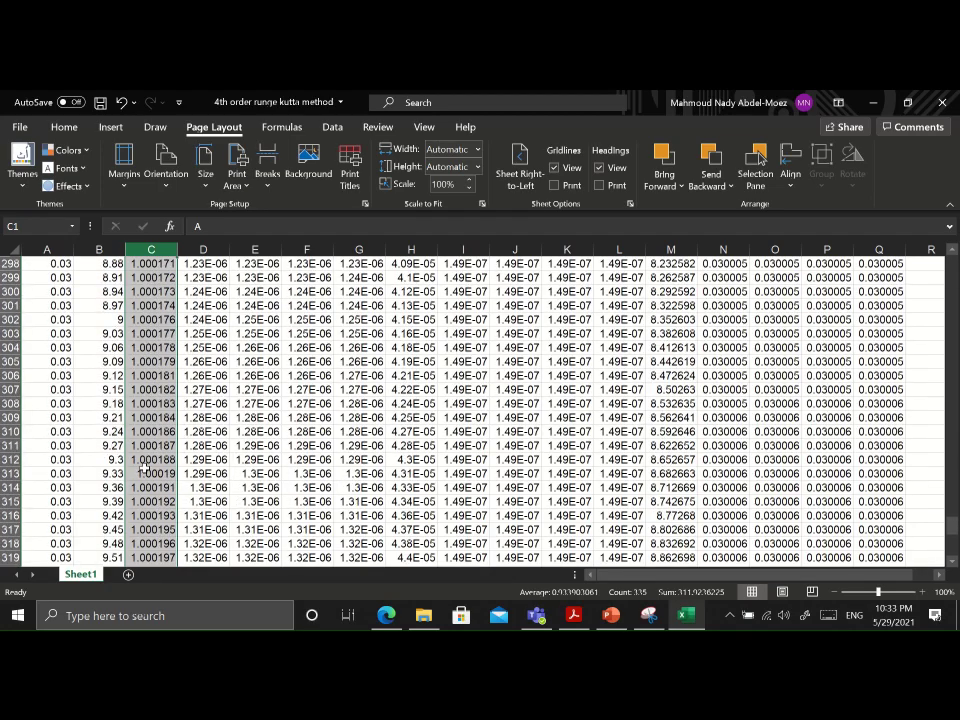
scroll(155, 483, up, 20)
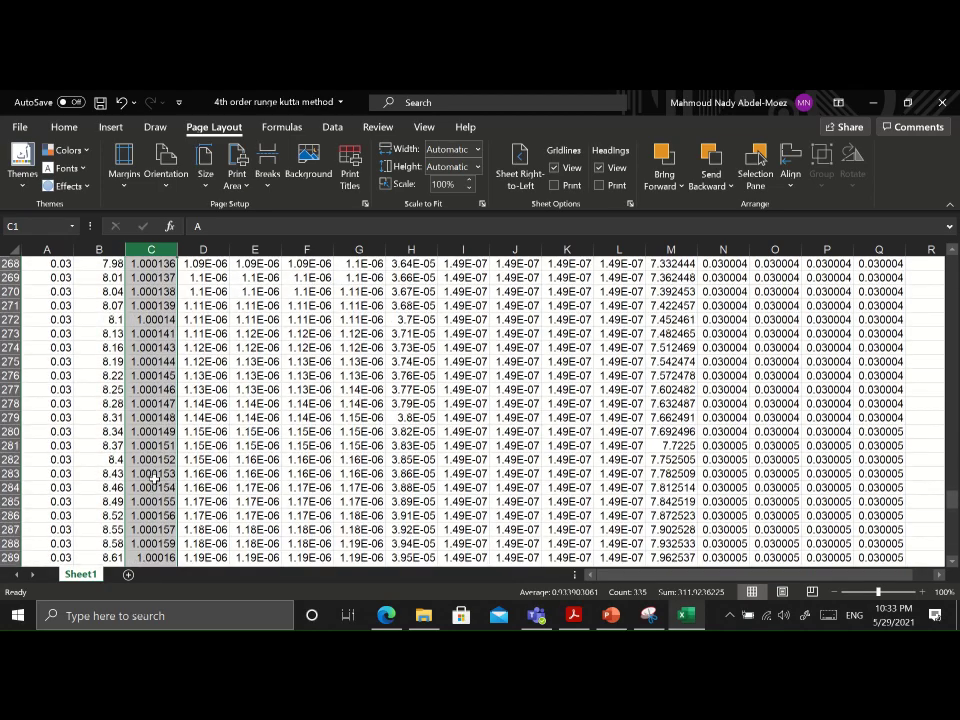
scroll(155, 478, up, 12)
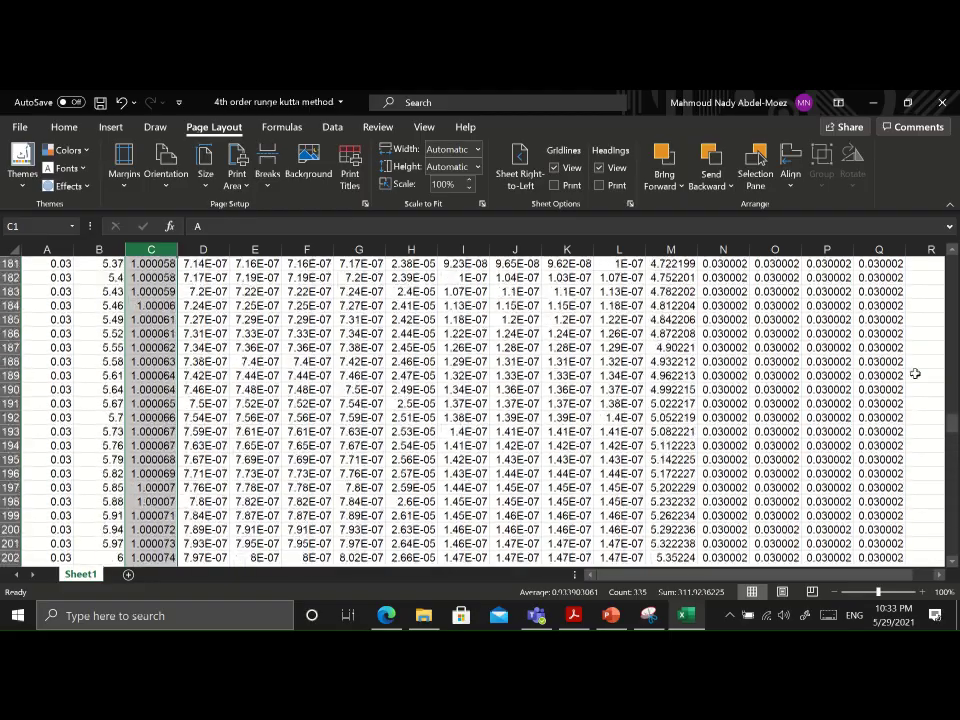
drag(952, 405, 953, 262)
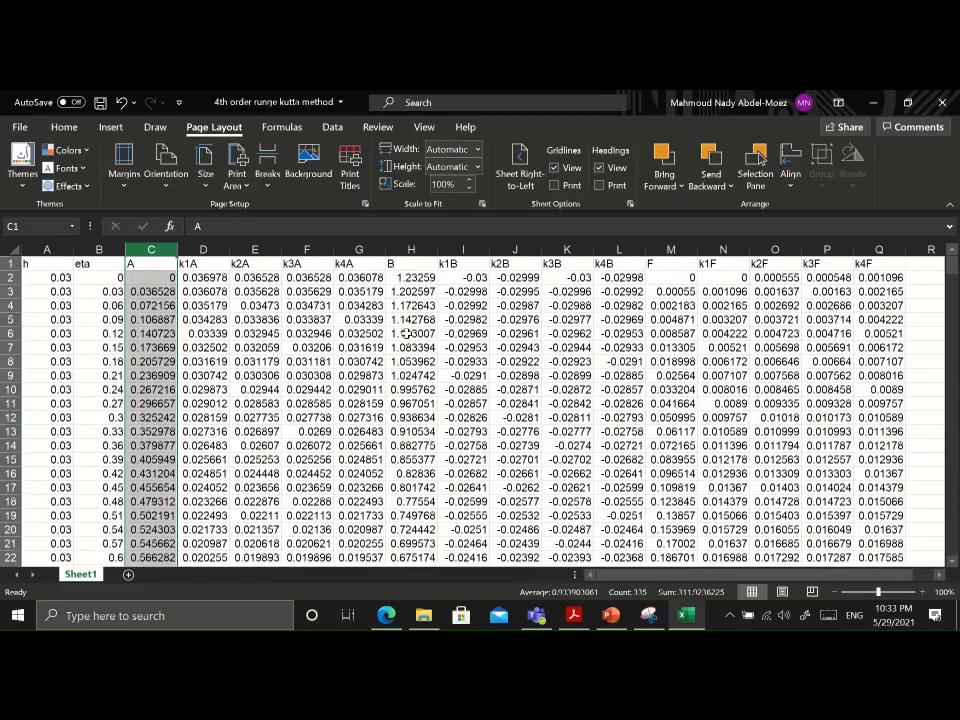
Step: Review the k1A to k4A formulas in row 2 and the initial B value in H2
click(205, 278)
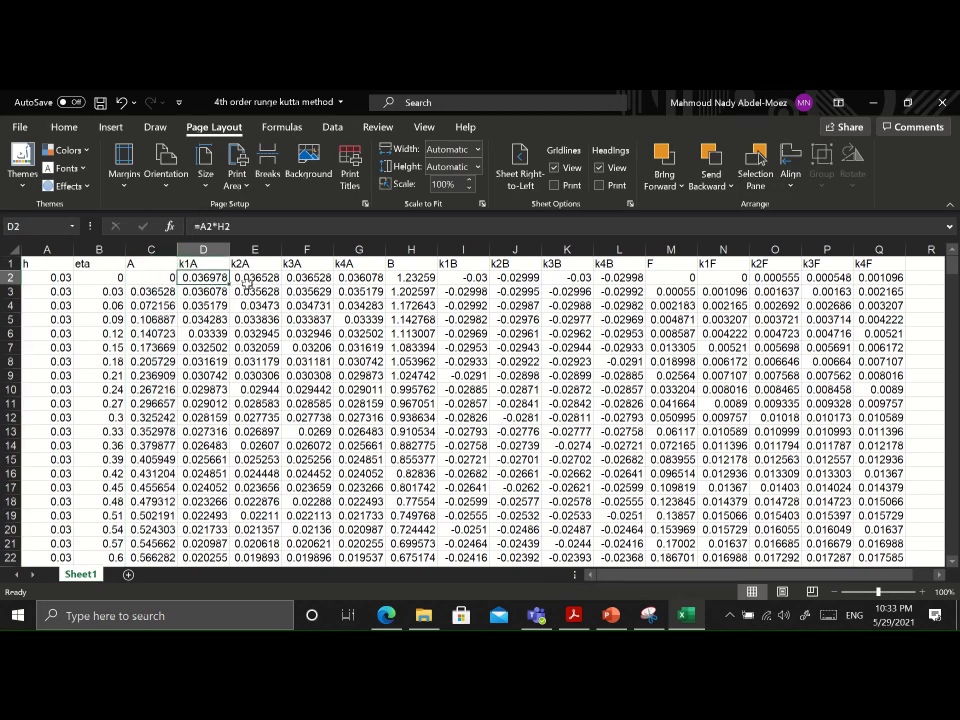
click(255, 278)
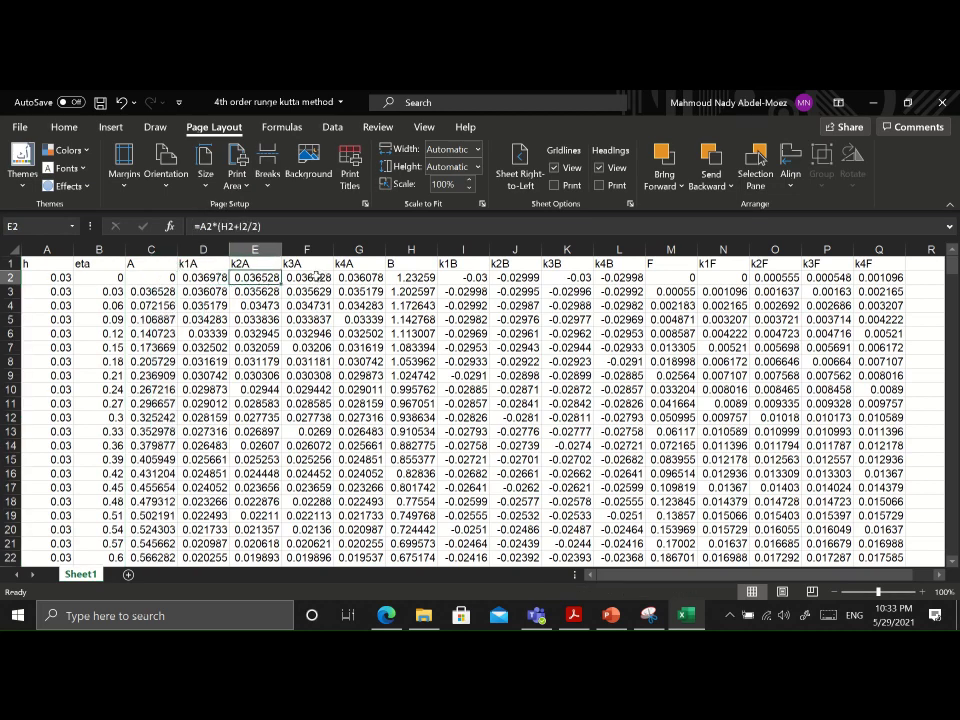
click(316, 277)
click(362, 277)
click(425, 277)
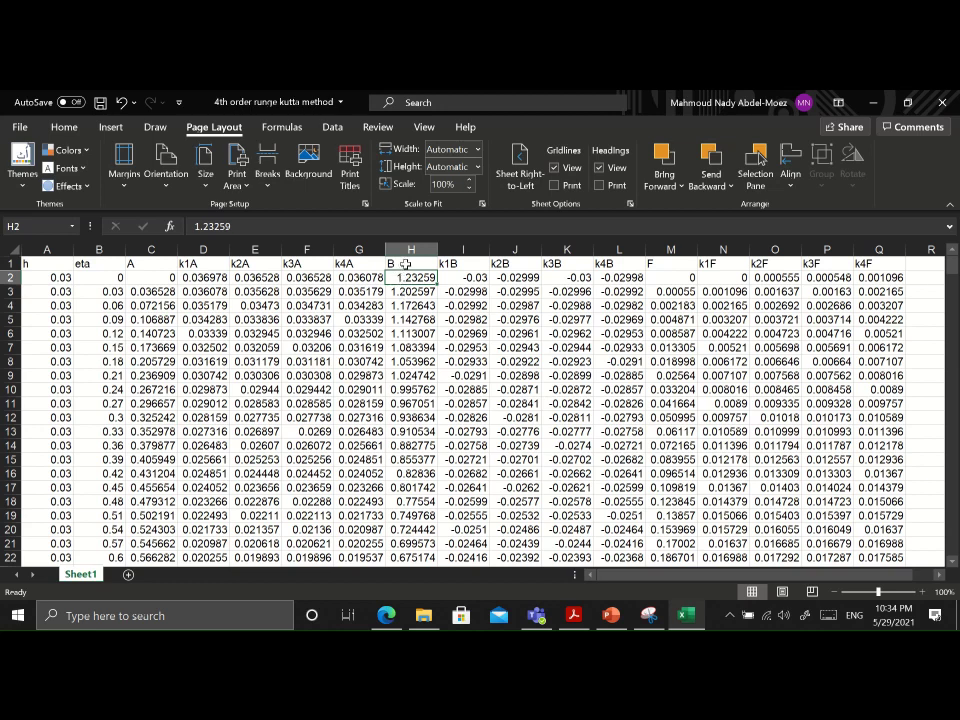
drag(405, 264, 408, 278)
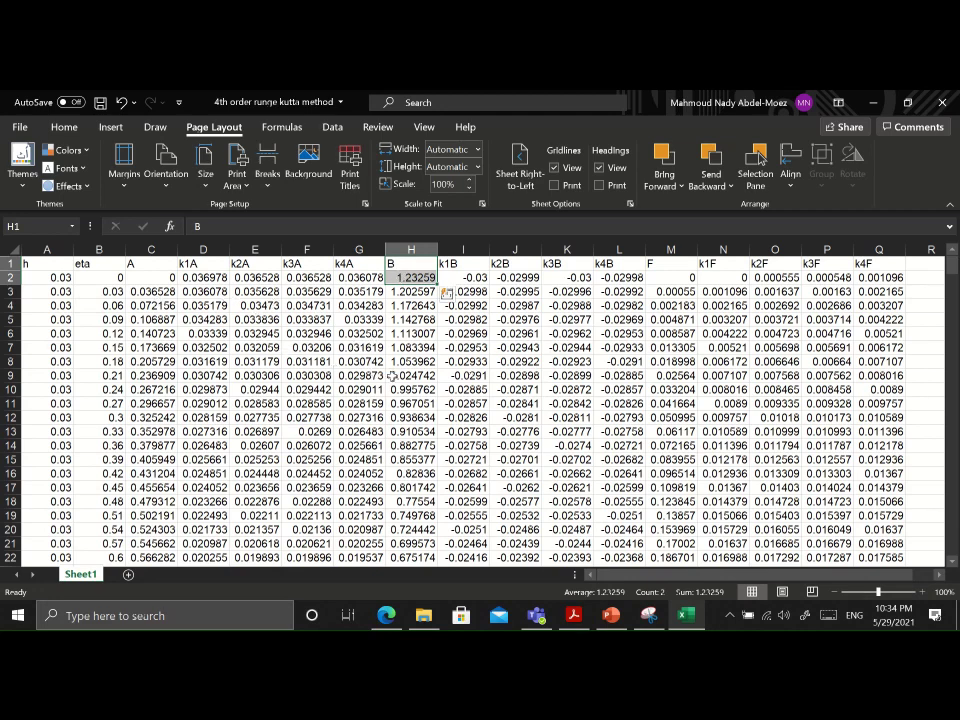
mouse_move(476, 96)
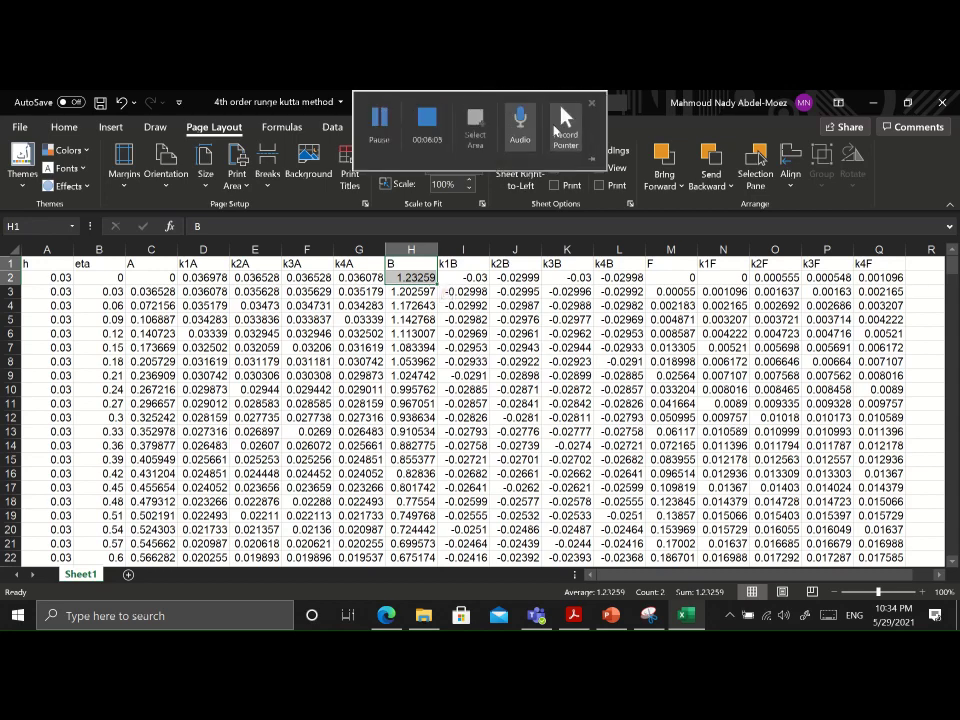
click(410, 120)
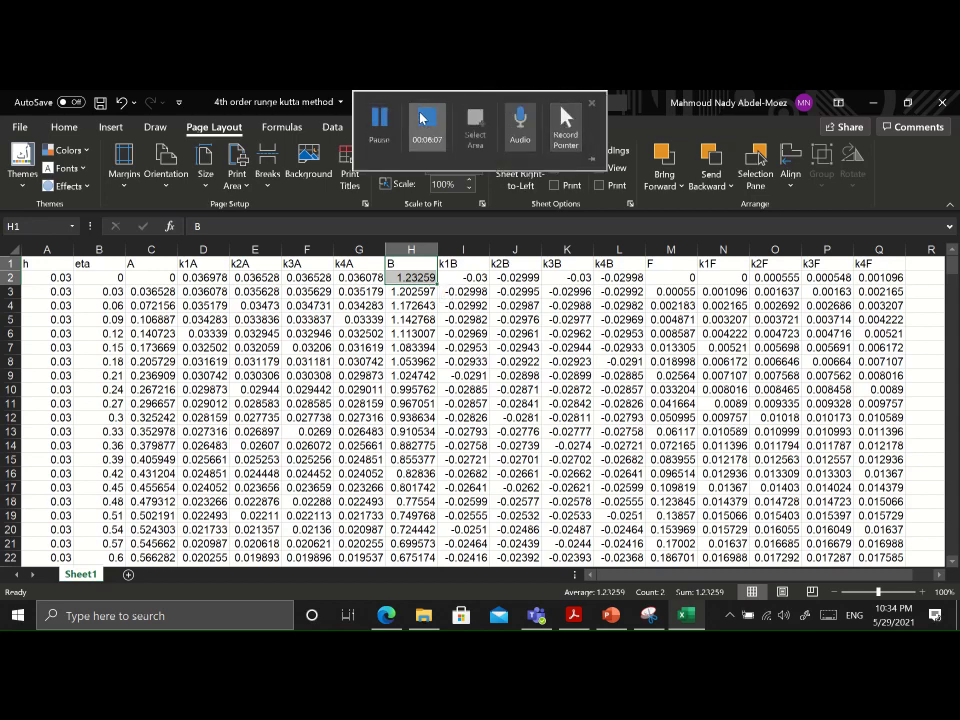